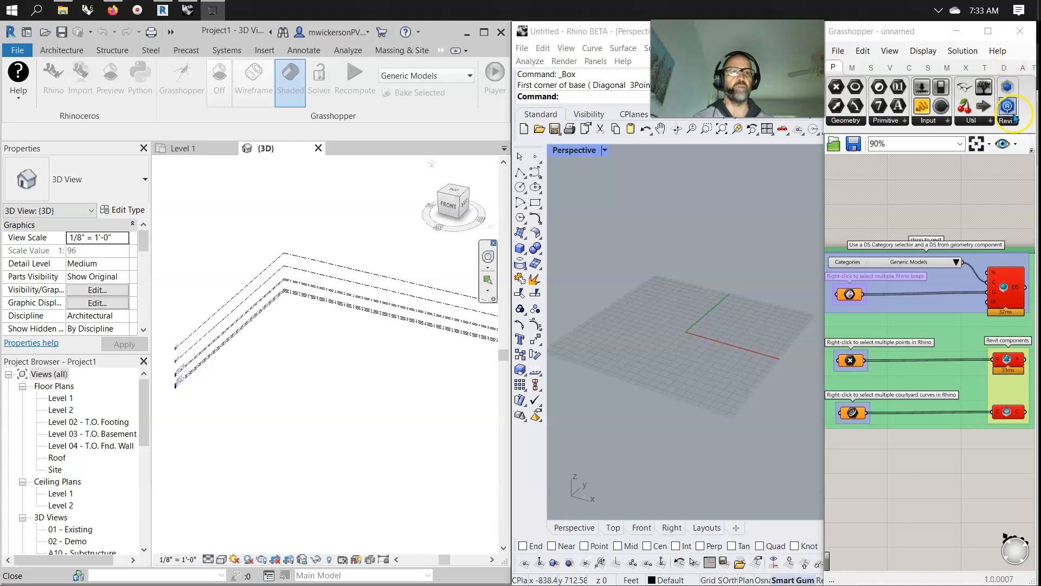
click(1010, 123)
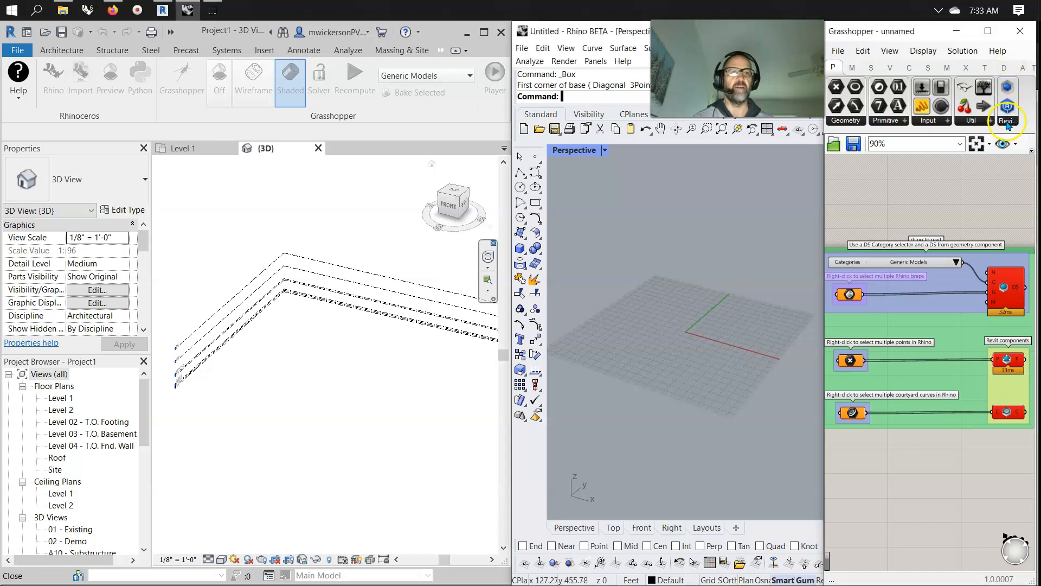
click(1005, 121)
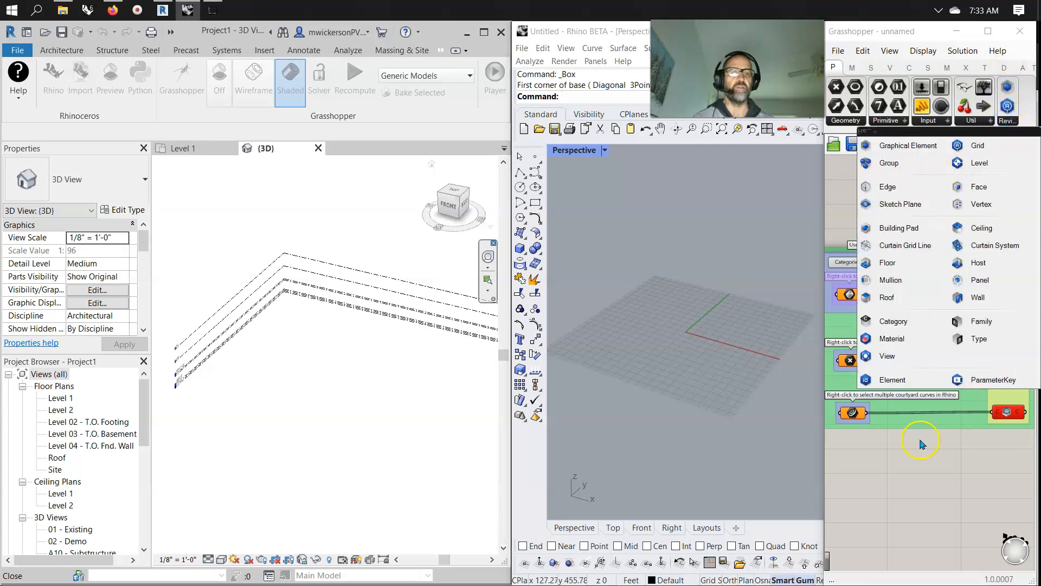
click(927, 502)
click(958, 206)
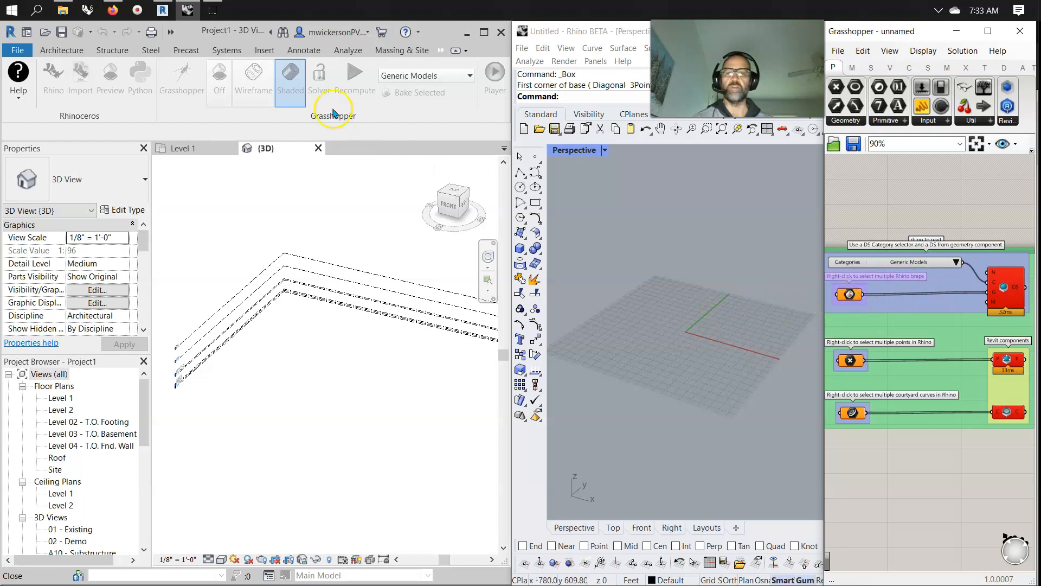
Draw a box in the Perspective viewport and switch that viewport to Shaded display.
click(604, 218)
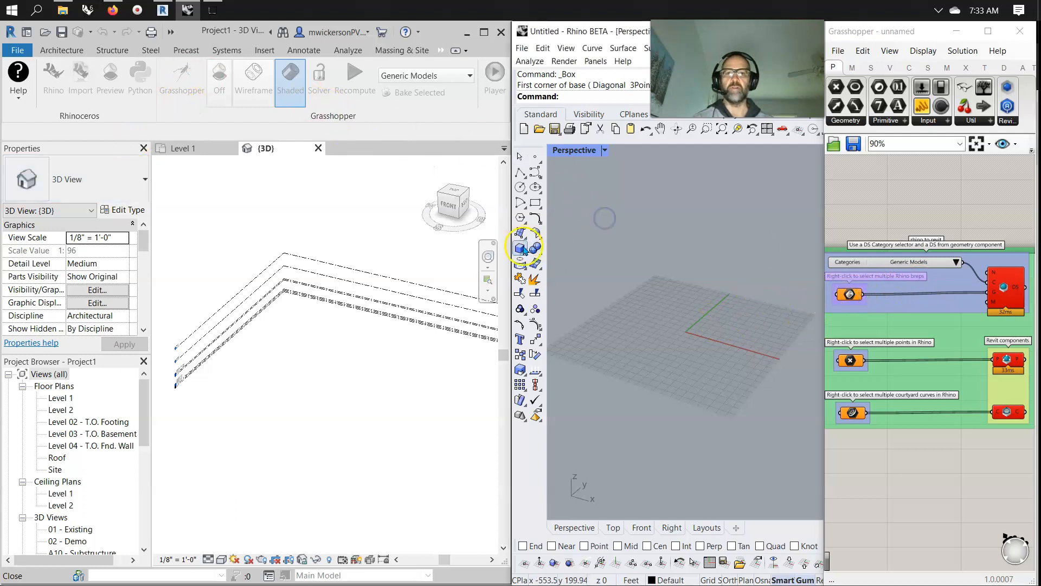
click(665, 309)
click(707, 303)
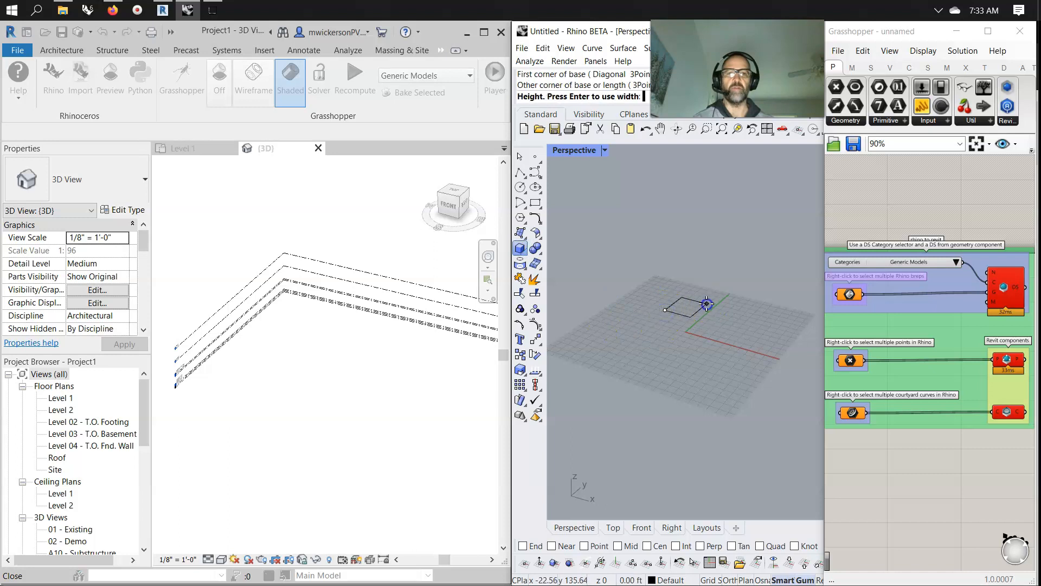
click(701, 257)
click(589, 153)
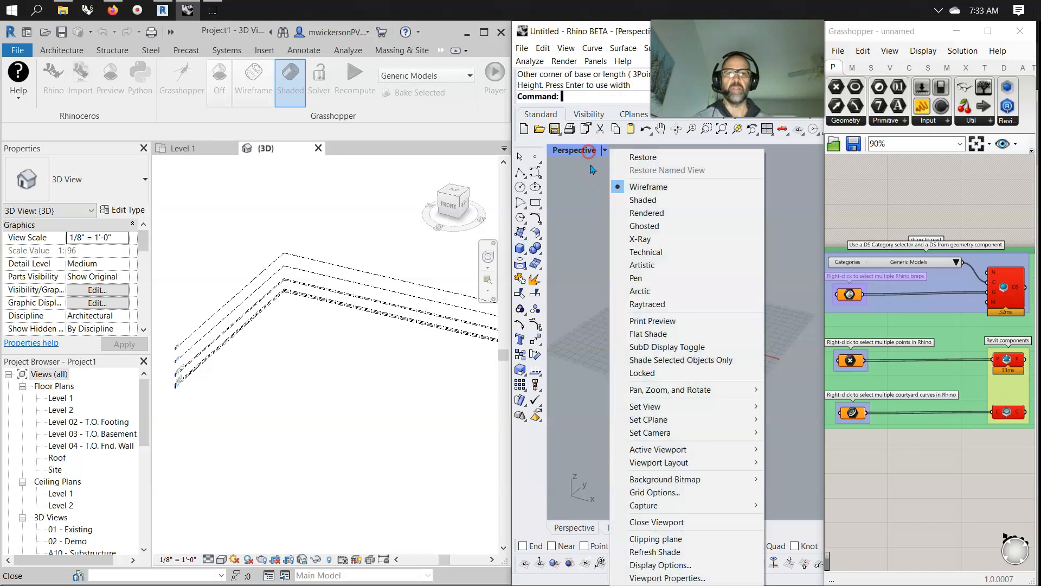
click(639, 199)
Duplicate and resize the box with the gizmo to make four boxes of different sizes.
click(690, 299)
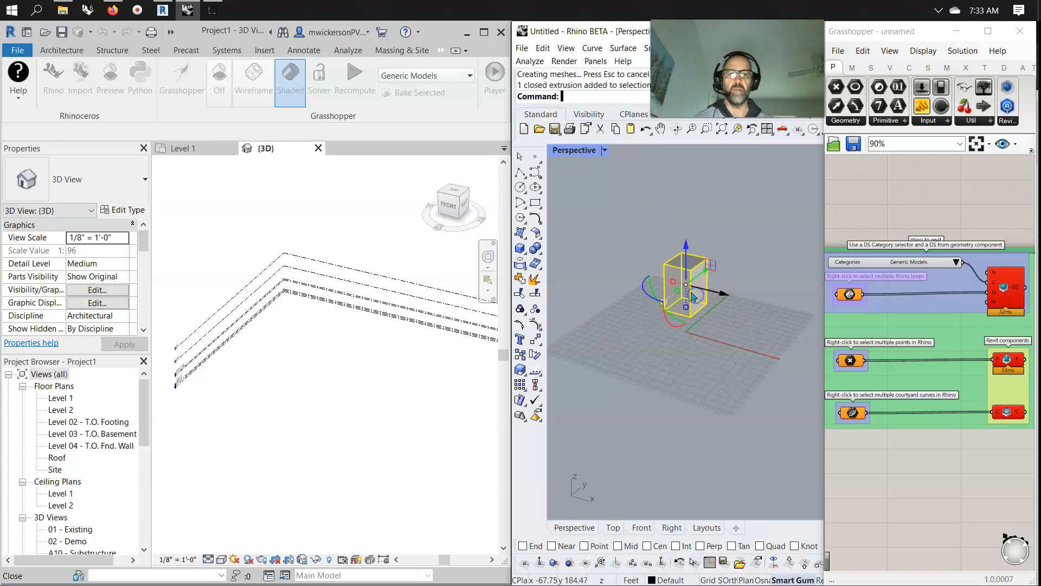
mouse_move(719, 300)
mouse_down()
mouse_move(771, 311)
mouse_move(734, 312)
mouse_move(732, 334)
mouse_move(727, 306)
mouse_up()
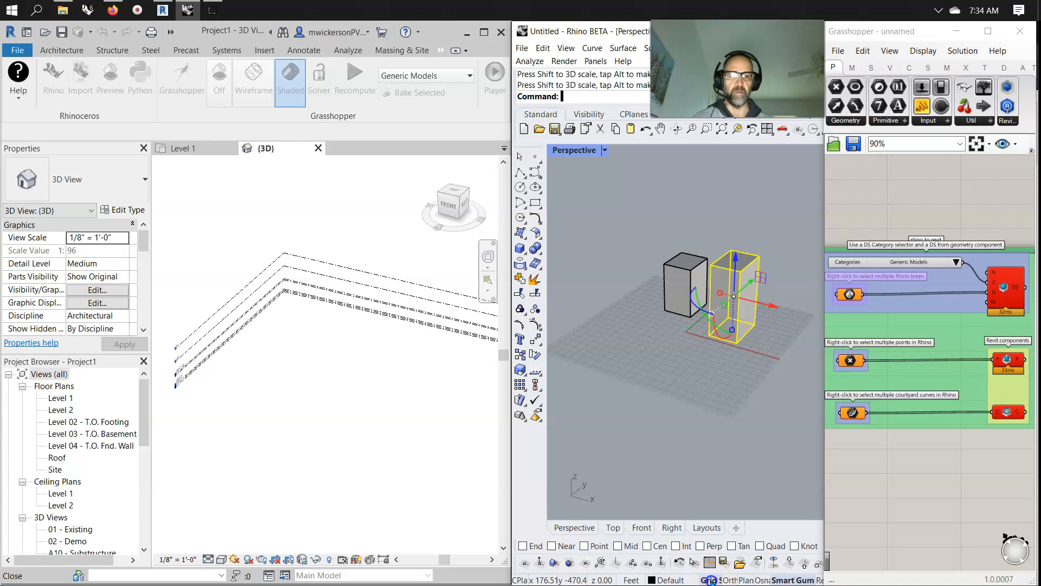
scroll(734, 315, up, 3)
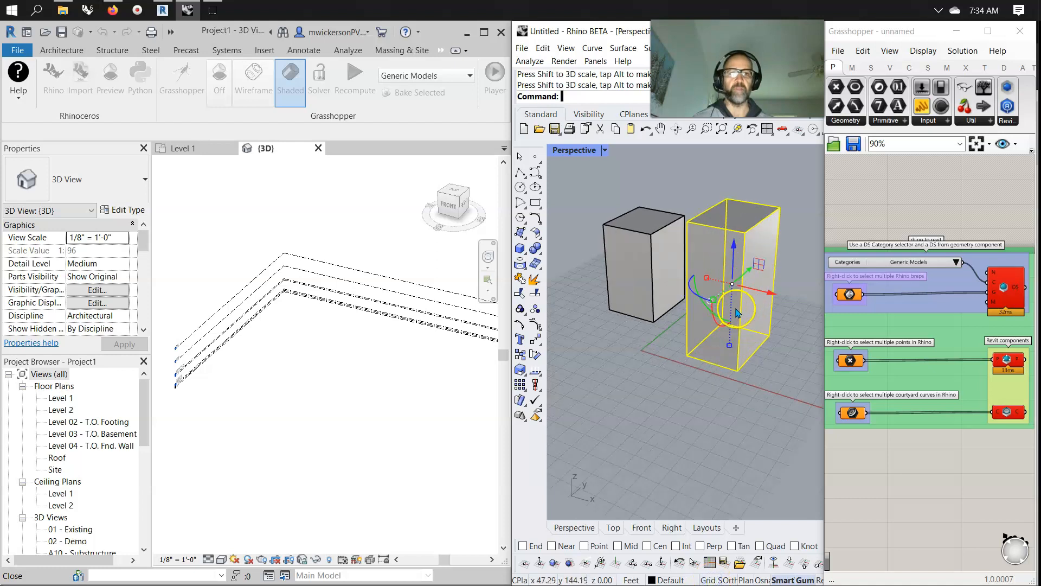
drag(715, 305, 684, 326)
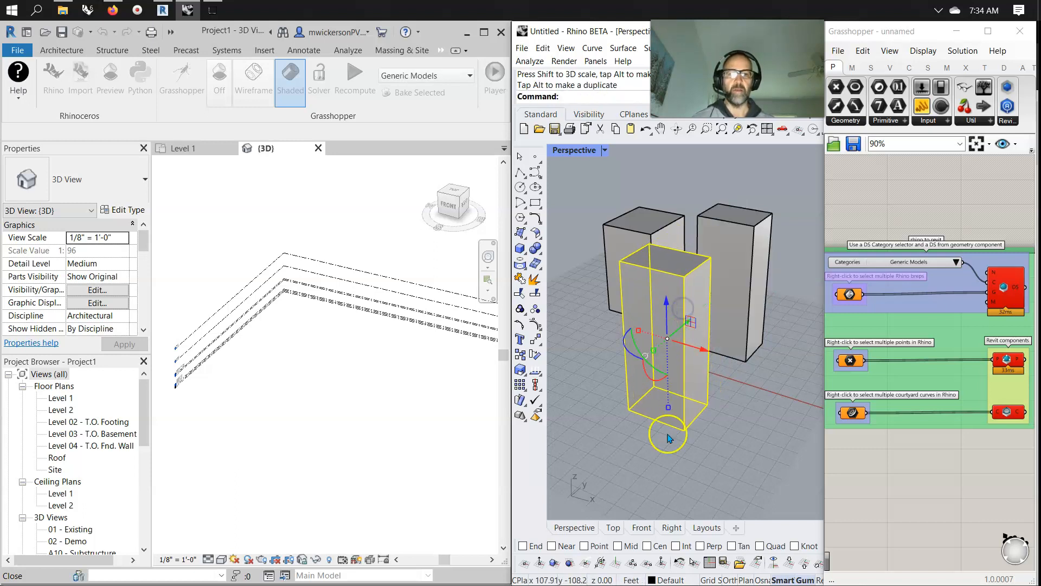
drag(668, 407, 588, 316)
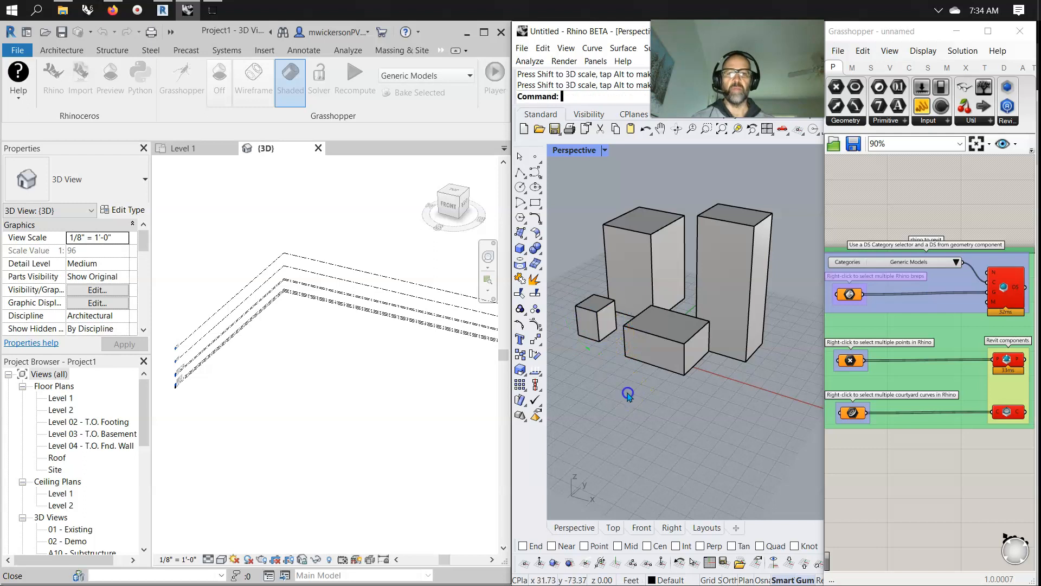
Select all four boxes and assign them as multiple referenced Breps to the Brep parameter.
drag(746, 414, 597, 211)
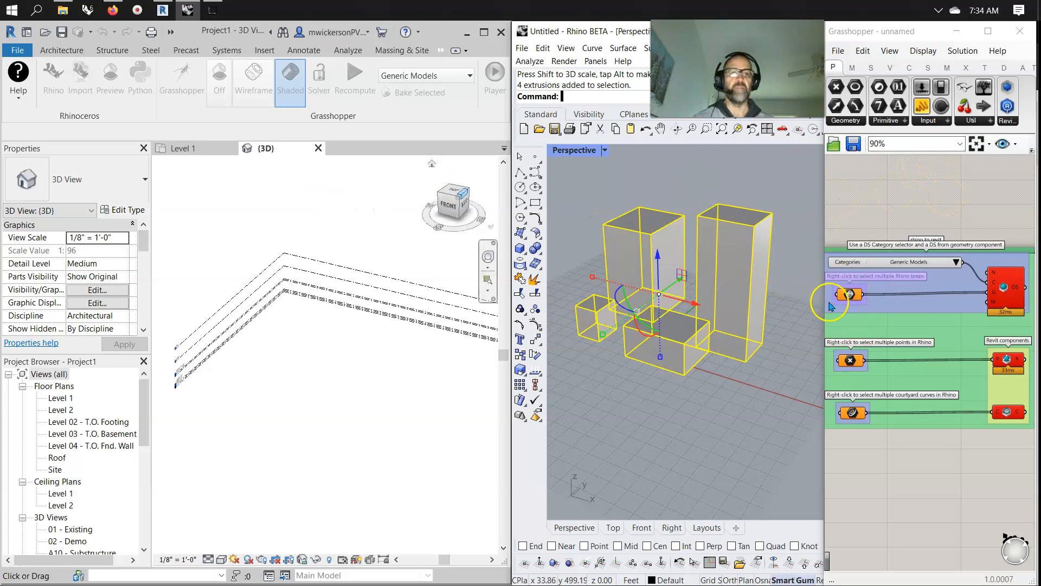
right_click(849, 294)
click(895, 473)
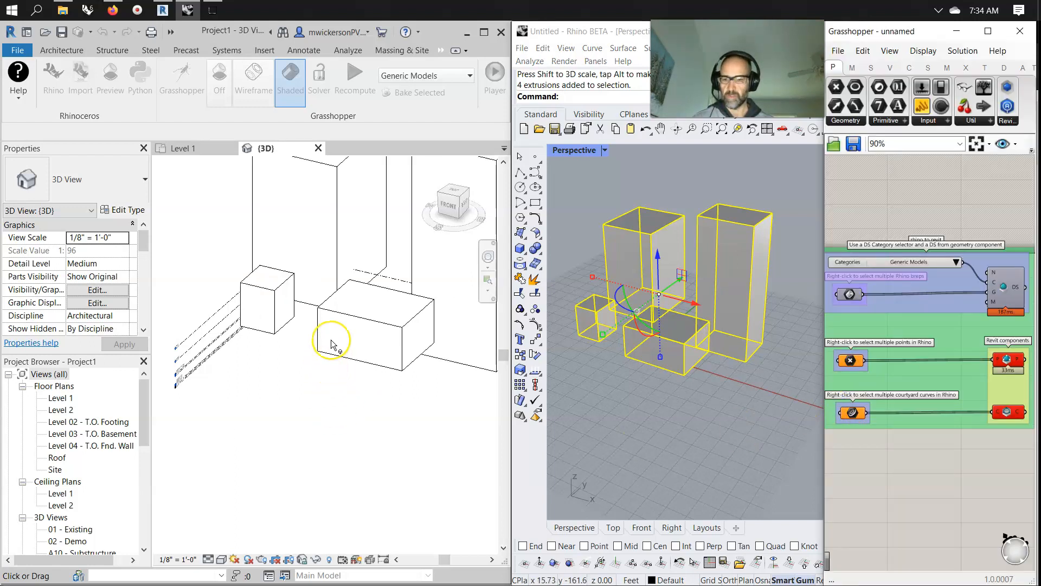
Move the four selected boxes slightly to the right in Rhino.
middle_drag(333, 343, 292, 523)
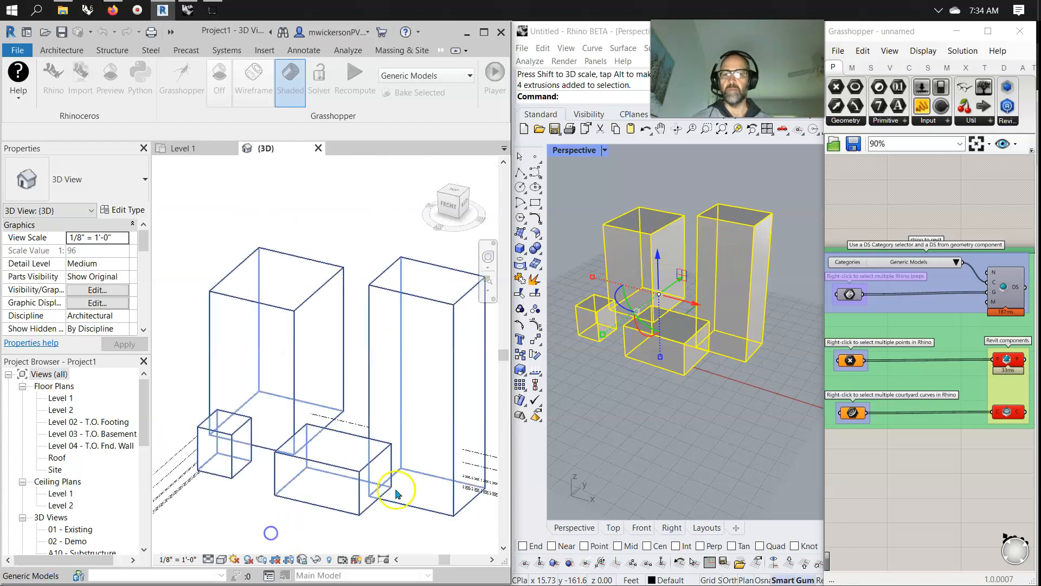
scroll(341, 233, down, 3)
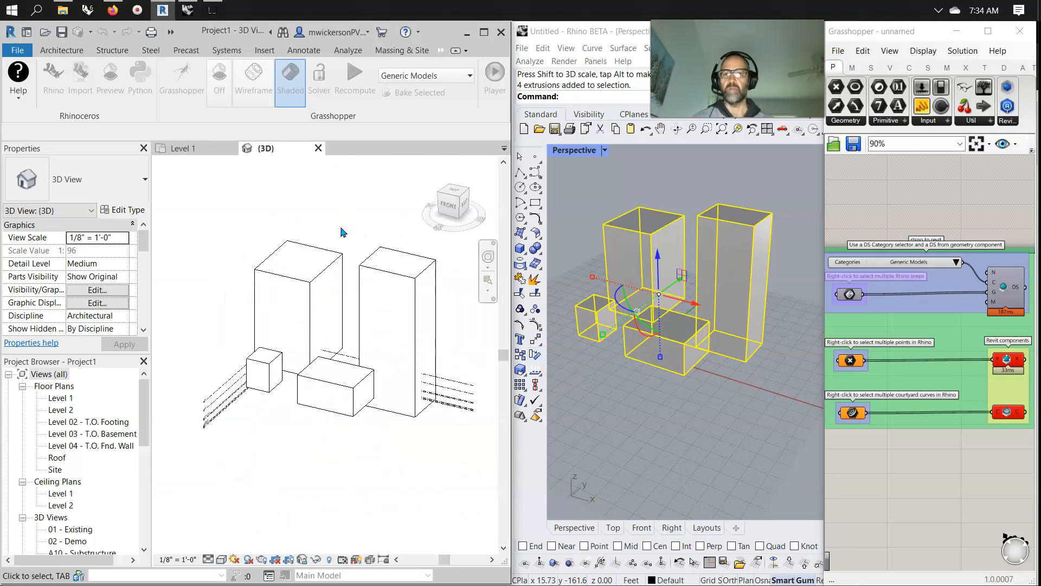
click(663, 417)
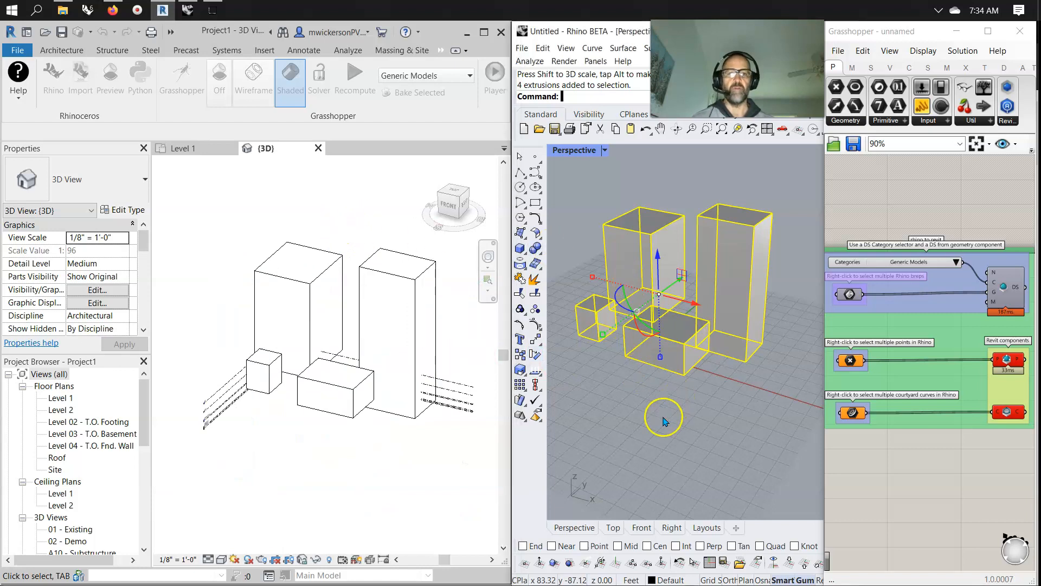
drag(696, 302, 708, 306)
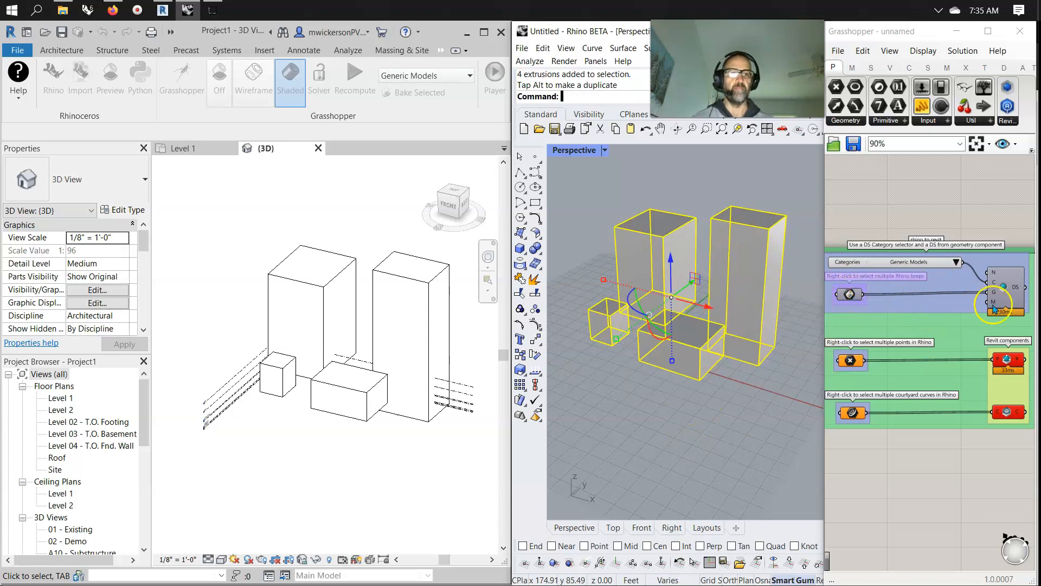
Move the Brep-to-Revit component group upward on the Grasshopper canvas.
drag(944, 310, 944, 256)
click(849, 294)
drag(849, 294, 845, 240)
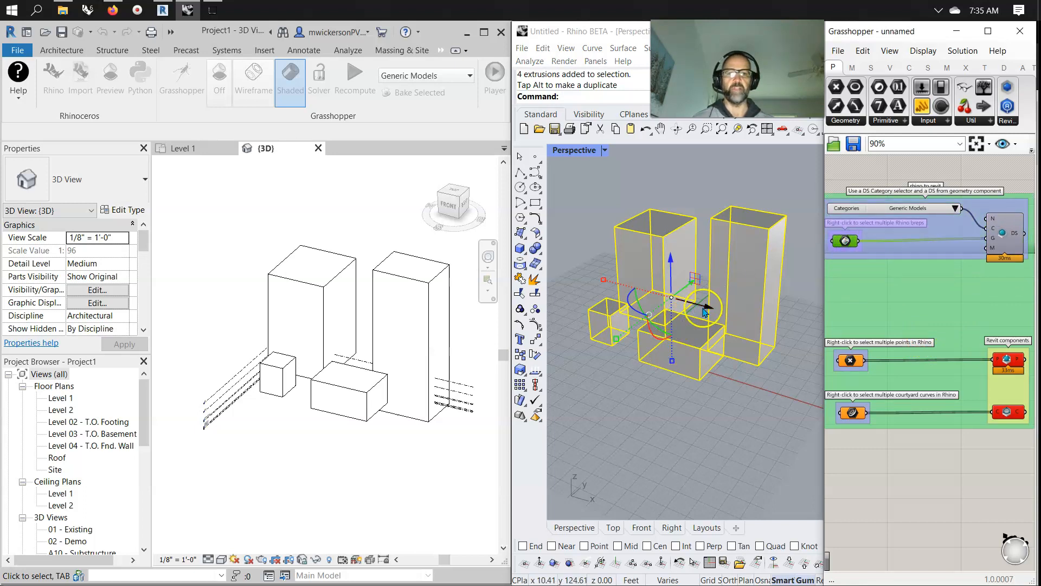
Select only the flat box and move it toward the tall boxes.
key(Escape)
click(697, 348)
drag(717, 355, 707, 320)
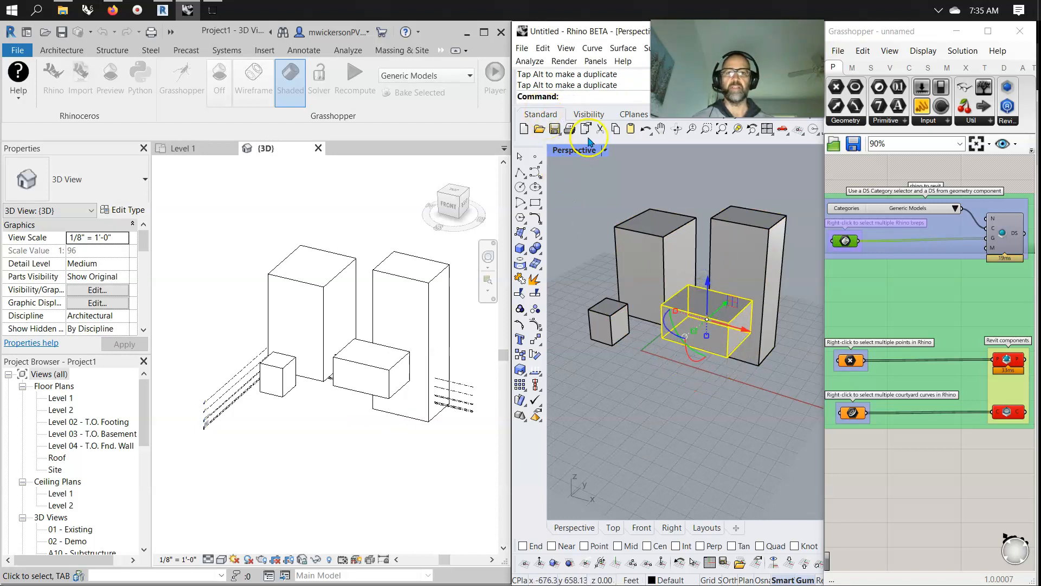
Switch to the four-viewport layout and move the small cube in the Top view.
double_click(577, 157)
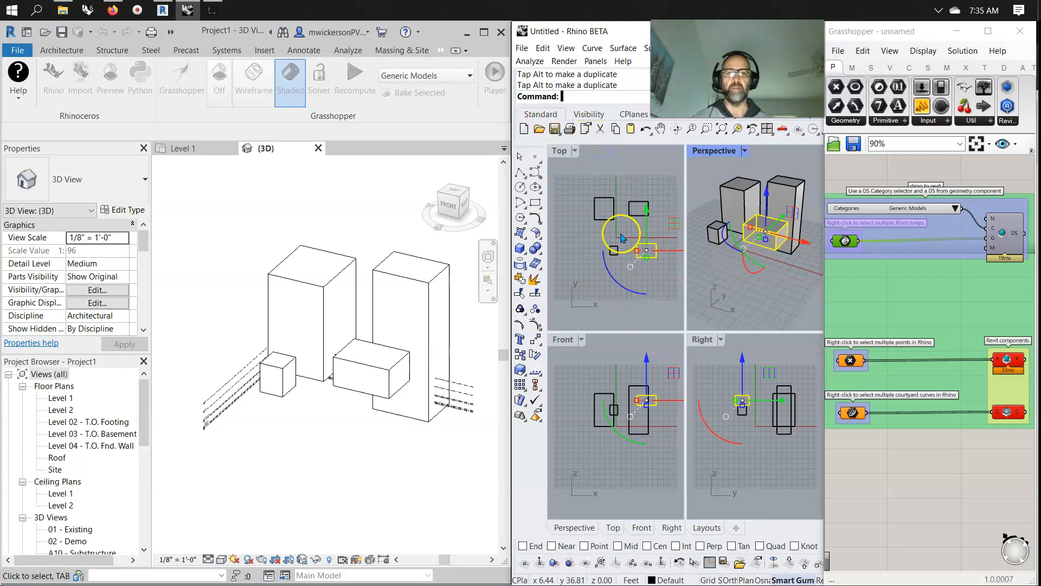
click(607, 210)
click(612, 218)
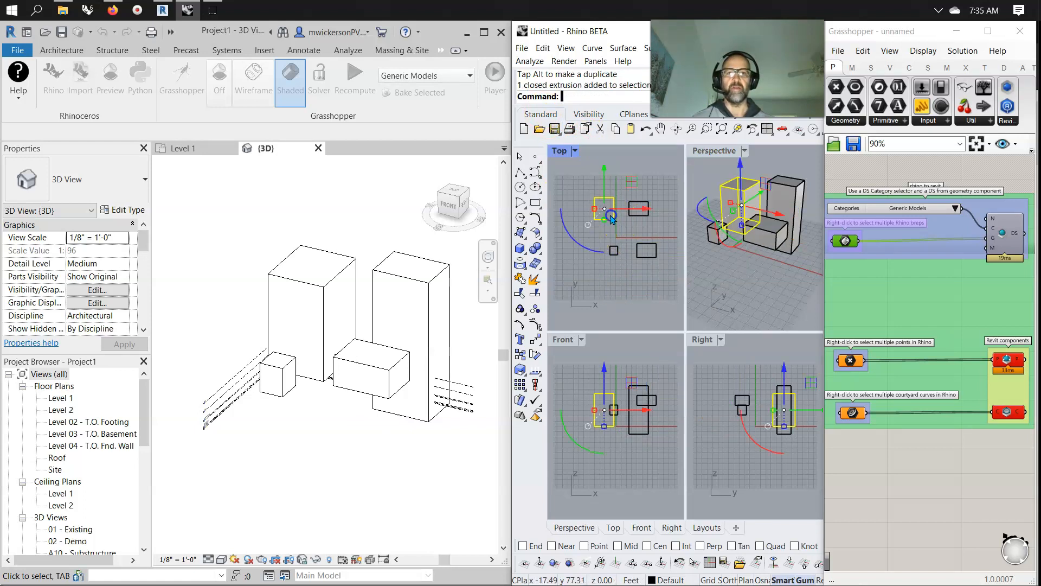
drag(632, 182, 643, 211)
Move one of the tall boxes in the Top view so it overlaps the other.
click(635, 206)
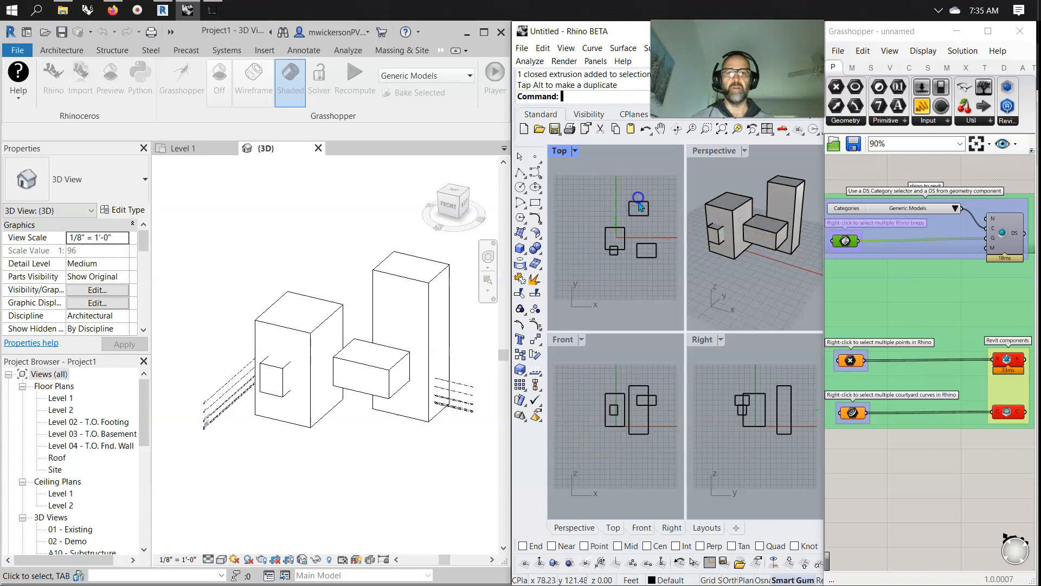
click(638, 201)
drag(663, 180, 631, 211)
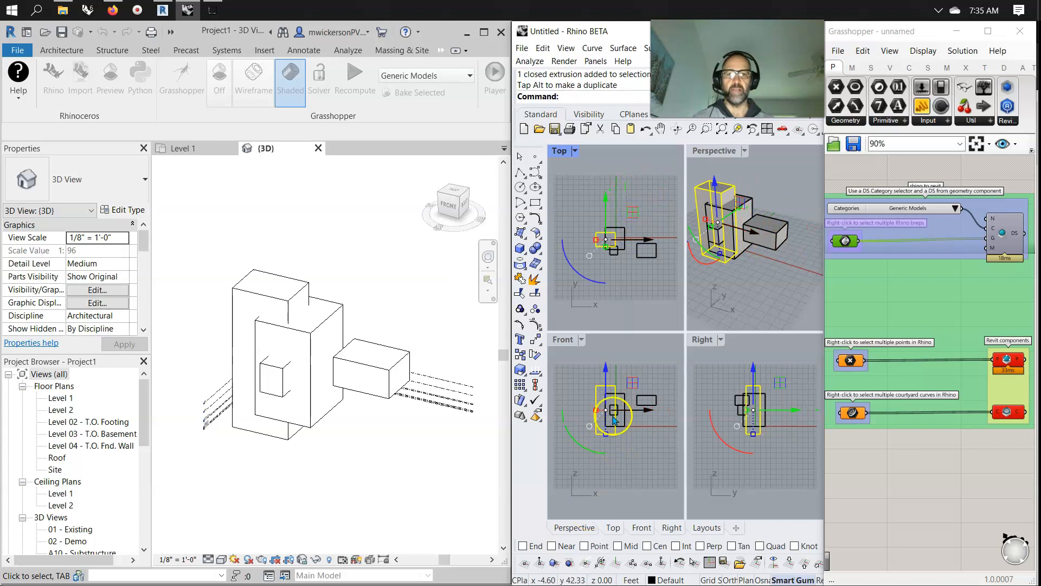
Move the flat box next to the tall boxes in the Top view.
mouse_move(753, 369)
mouse_down()
mouse_move(751, 331)
mouse_move(757, 395)
mouse_move(747, 418)
mouse_move(749, 374)
mouse_up()
scroll(757, 480, down, 2)
click(738, 428)
click(742, 428)
click(647, 245)
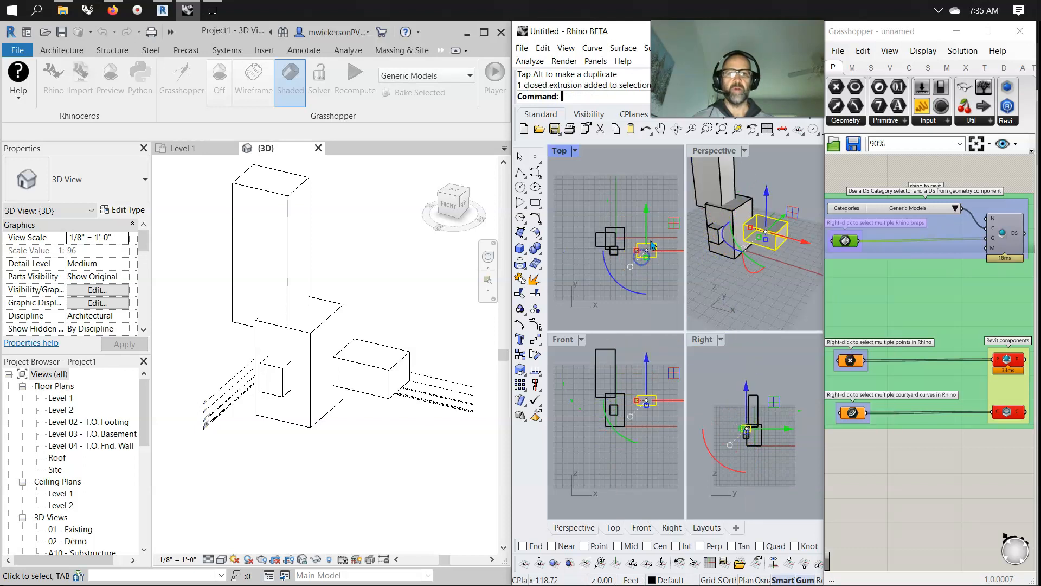
drag(673, 224, 617, 212)
Raise the flat box upward in the Right view.
click(756, 385)
drag(756, 385, 742, 353)
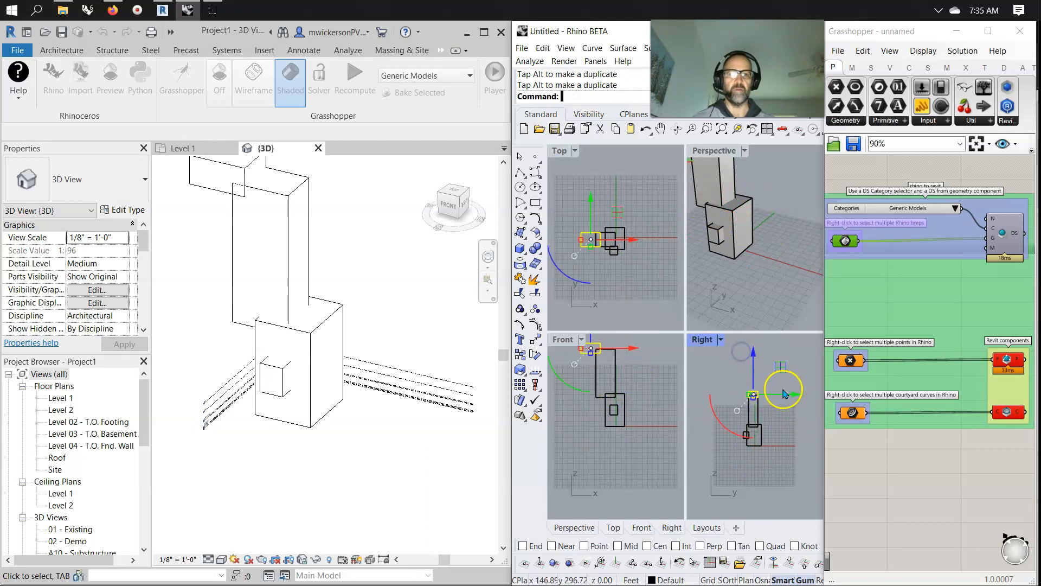
drag(791, 395, 796, 393)
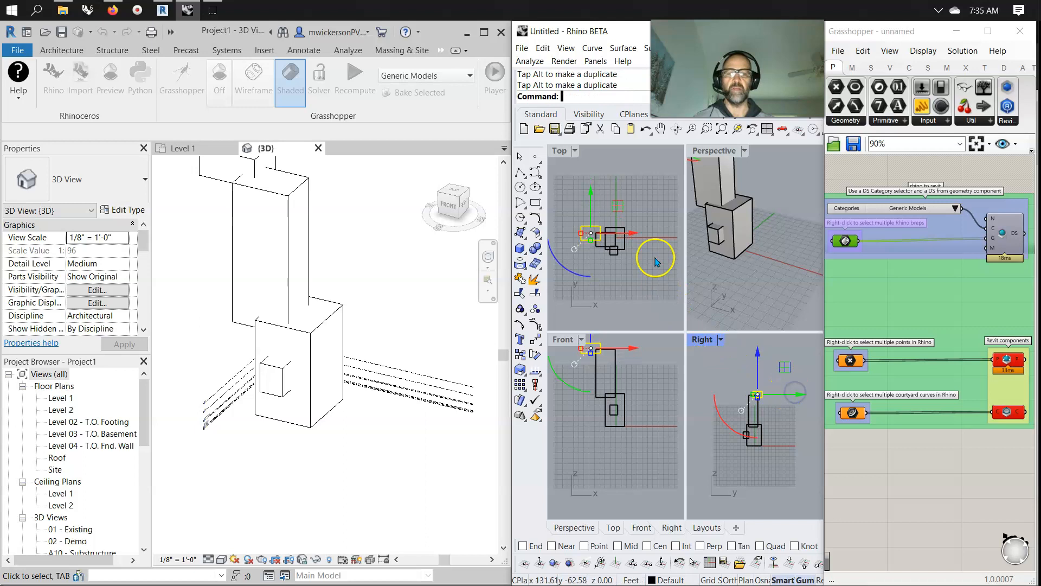
Move the small cube in the Top view and raise it in the Right view.
click(613, 246)
drag(641, 226, 627, 195)
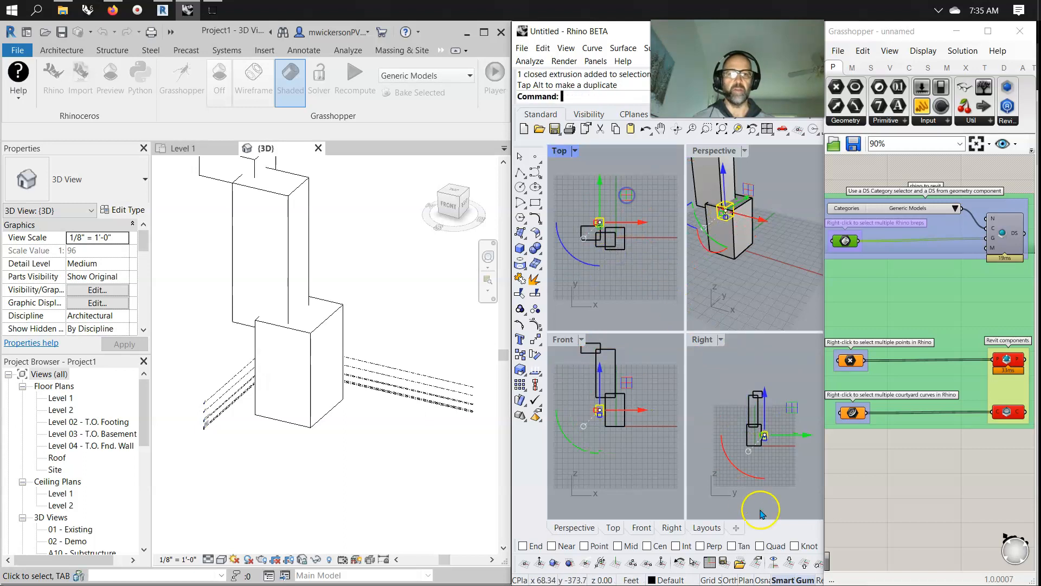
drag(765, 394, 770, 348)
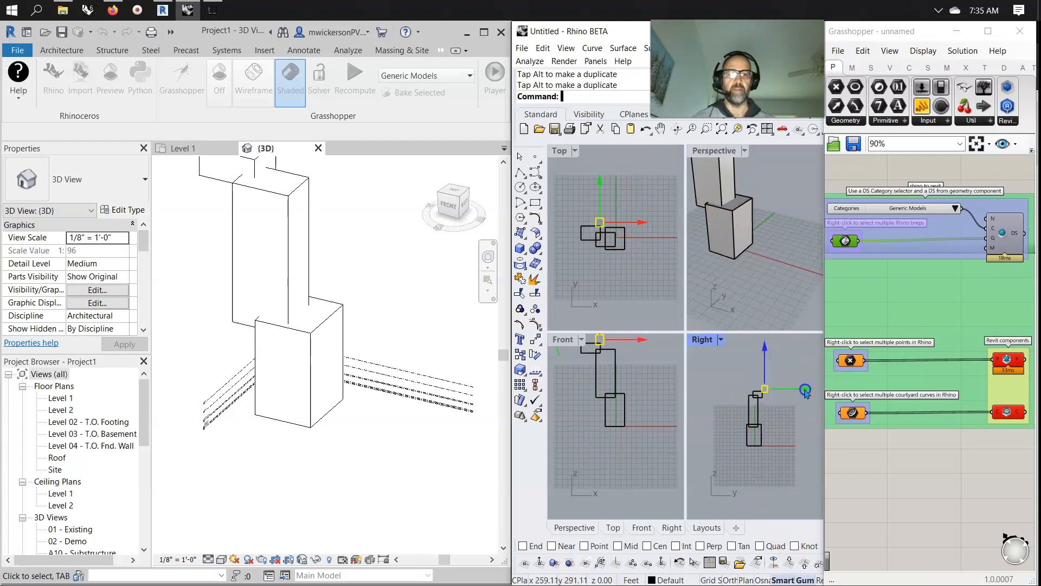
click(726, 362)
Inspect the Revit massing and the Brep parameter's referenced values.
click(321, 356)
scroll(335, 531, down, 3)
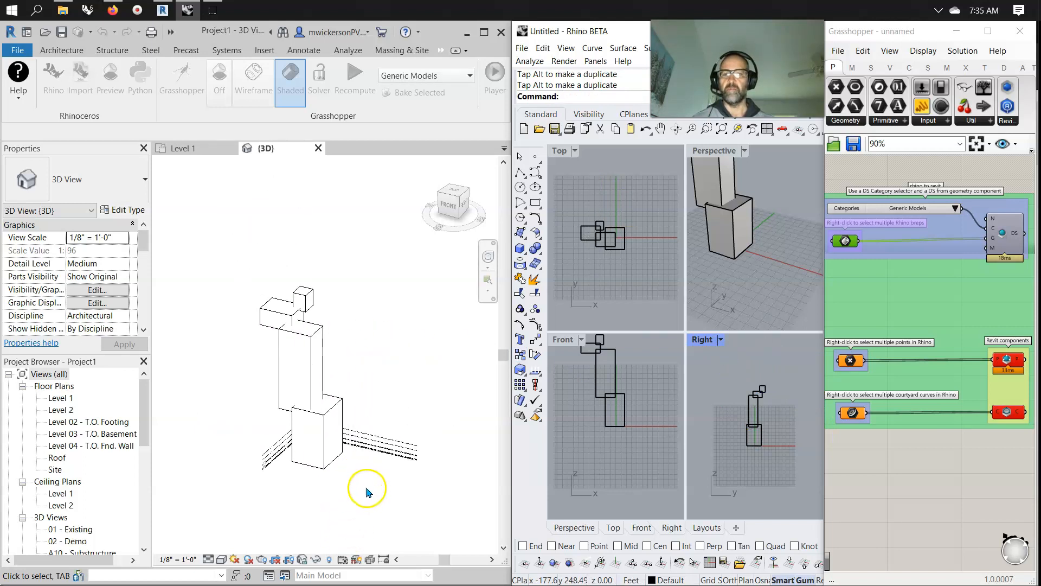
click(873, 284)
click(847, 243)
mouse_move(847, 243)
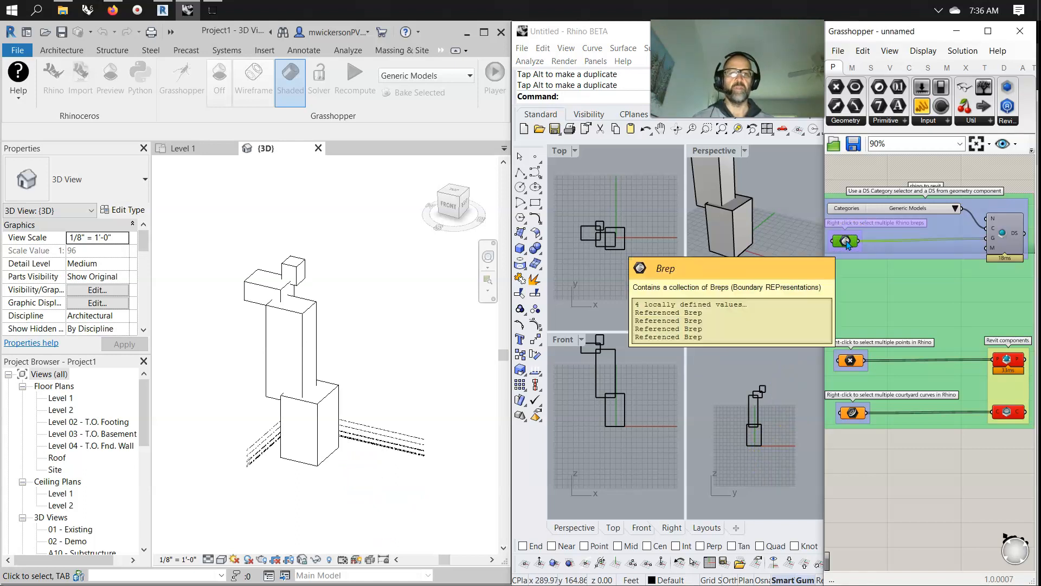
Ungroup the outer 'rhino to revit' group on the Grasshopper canvas.
click(918, 307)
mouse_move(919, 308)
right_down()
mouse_move(915, 318)
mouse_move(923, 297)
right_up()
right_click(924, 296)
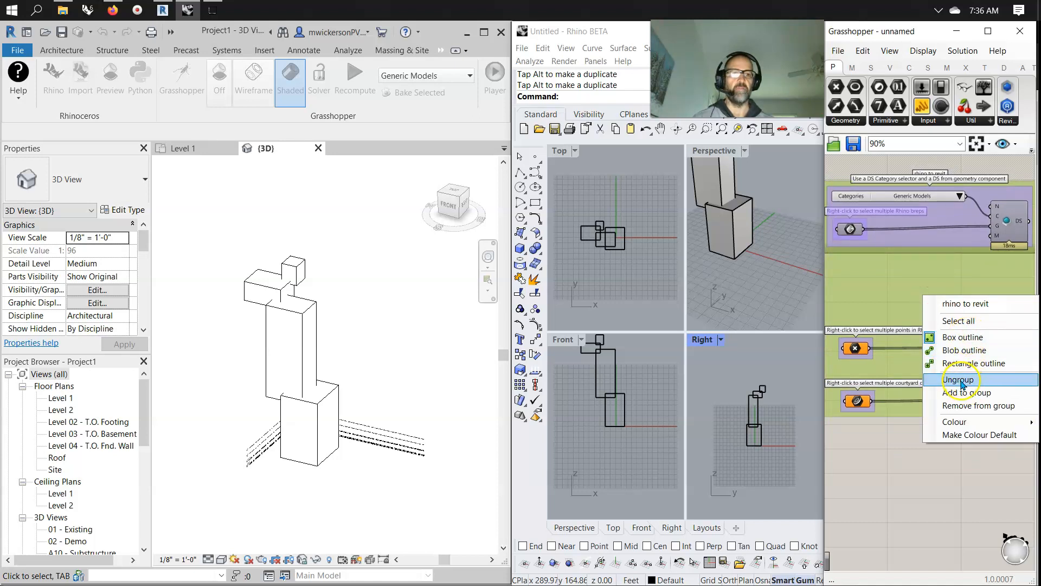
click(962, 382)
Select the point and courtyard-curve components and move them lower on the canvas.
drag(1008, 455, 834, 292)
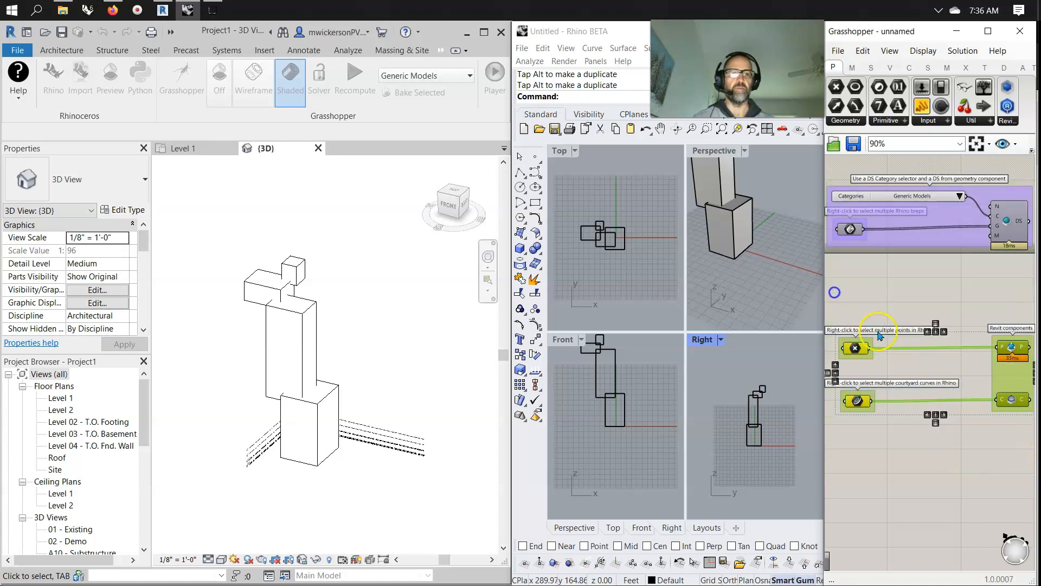
drag(868, 354, 856, 459)
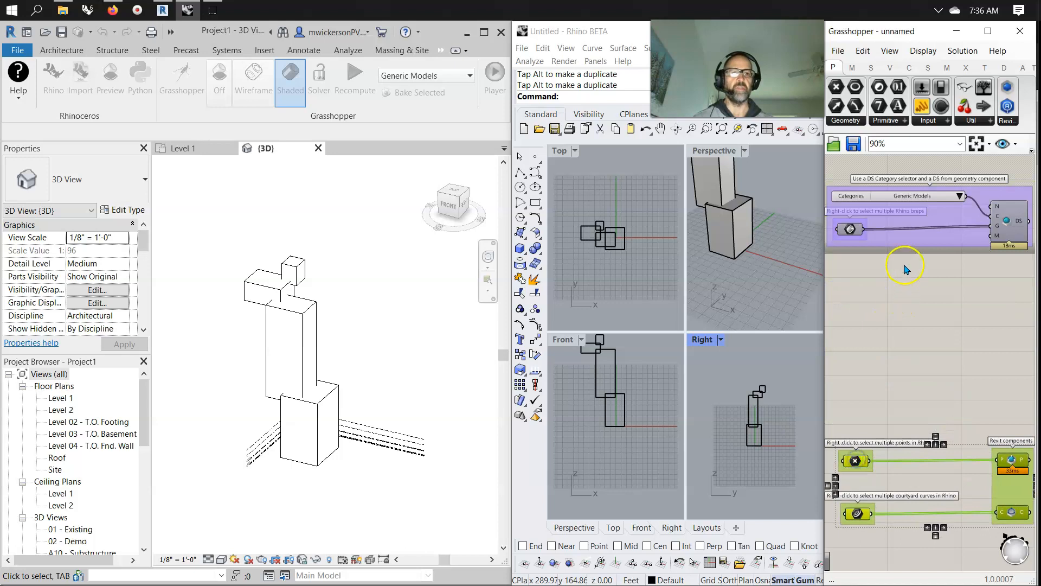
Ungroup the Revit components group and move its category, Brep and DS components lower on the canvas.
click(903, 274)
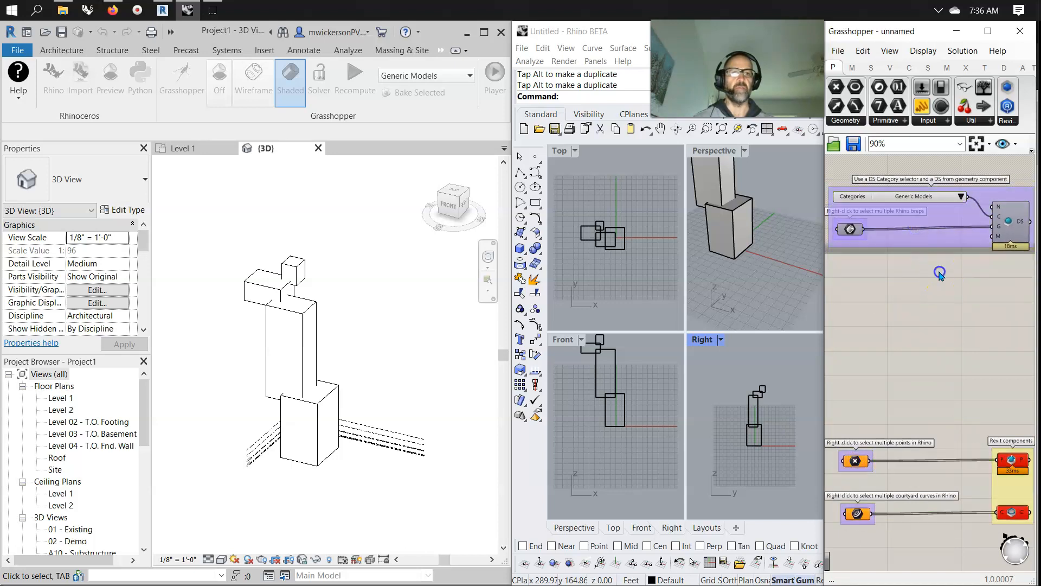
right_click(937, 240)
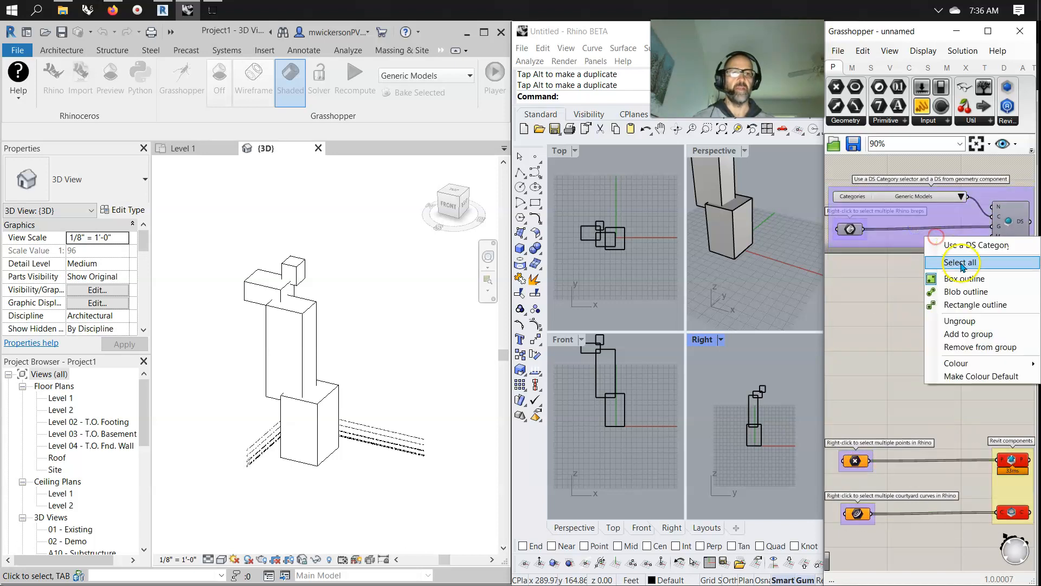
click(963, 320)
drag(1032, 281, 829, 160)
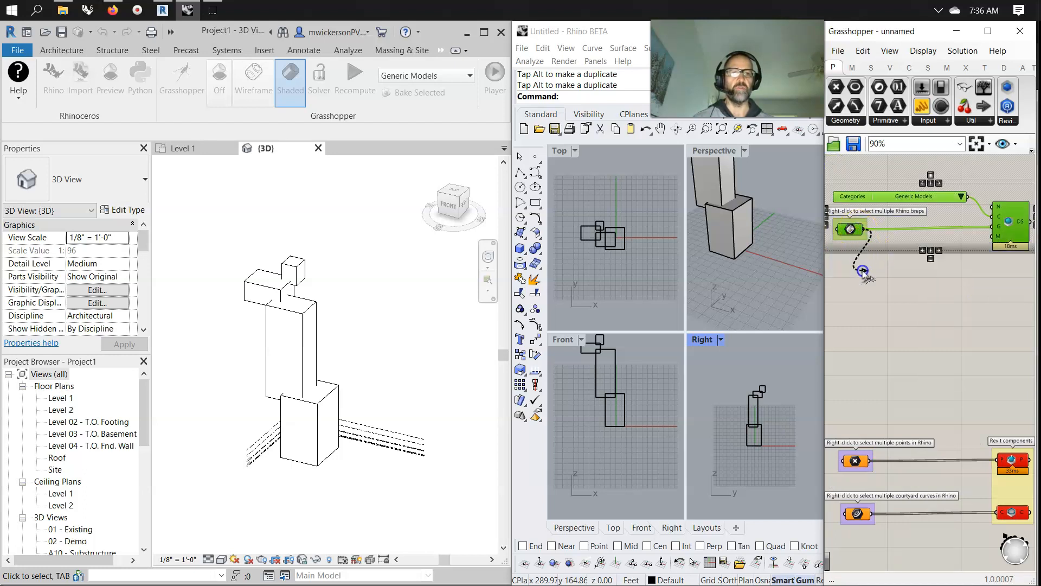
drag(934, 239, 935, 306)
click(858, 325)
click(853, 297)
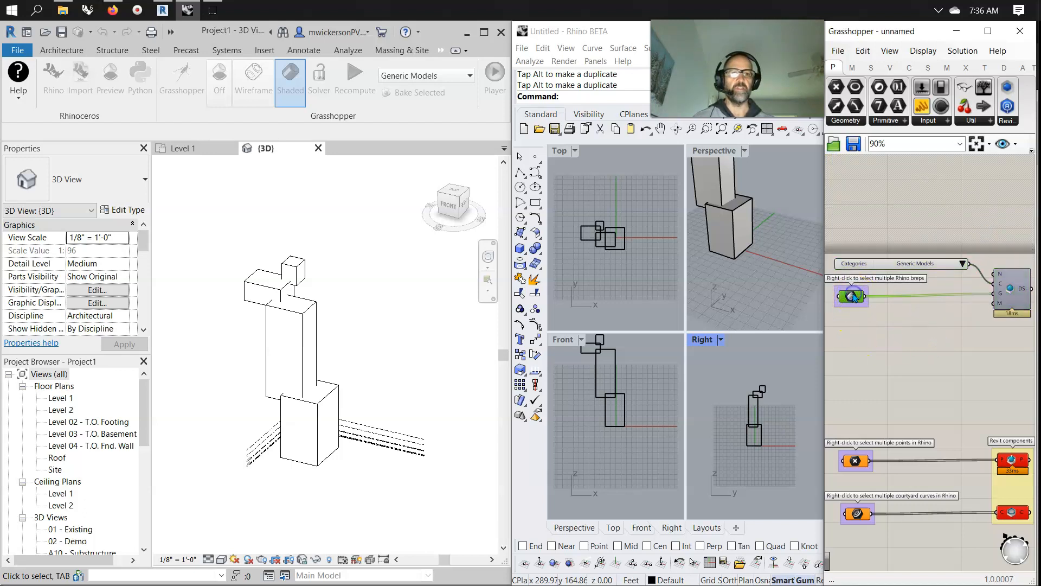
Add a List Item component on the Brep parameter's output, with a number slider set to 1 as its index.
click(871, 69)
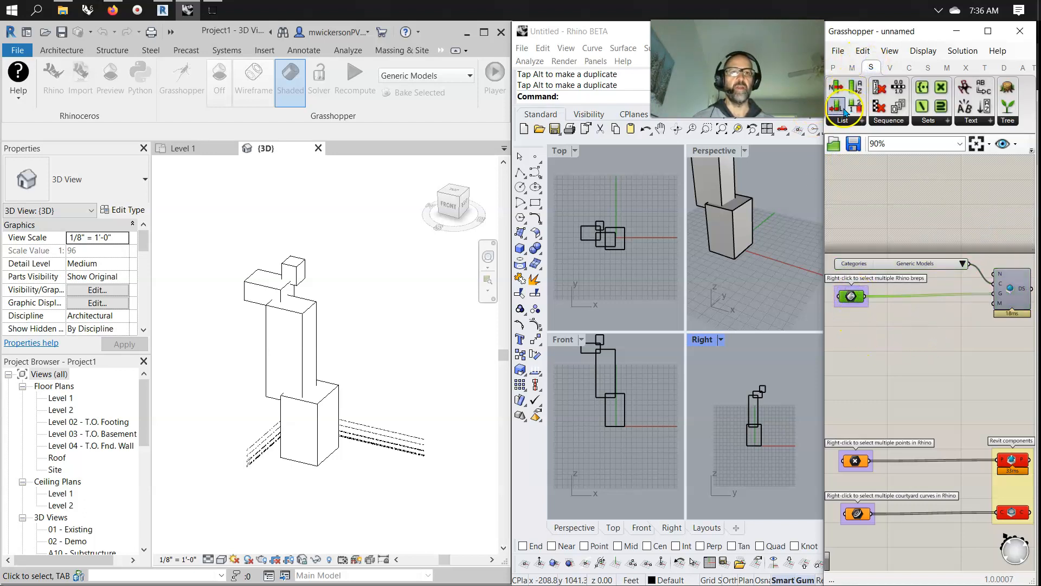
drag(837, 87, 880, 307)
double_click(849, 355)
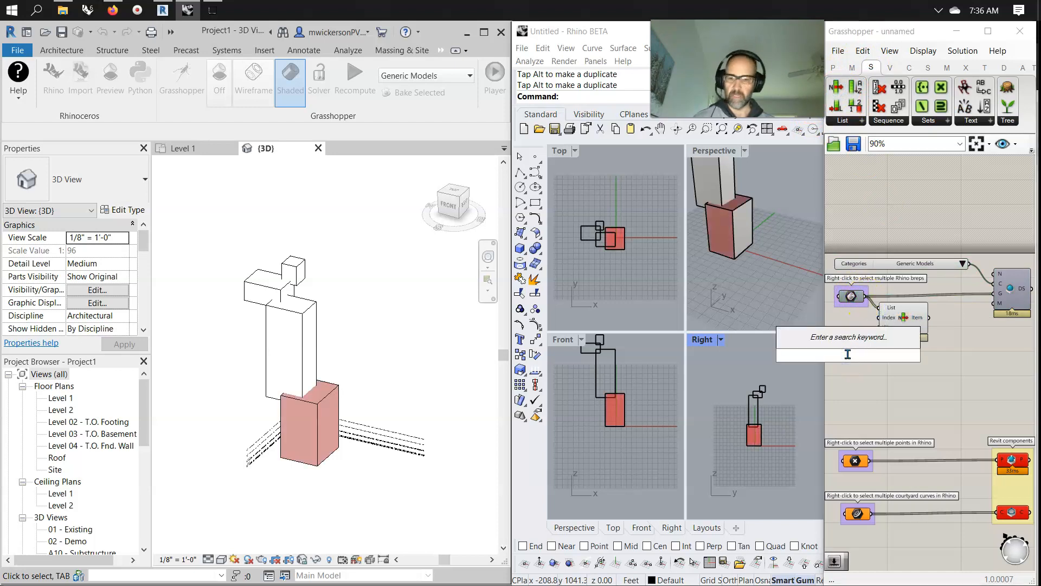
text(1)
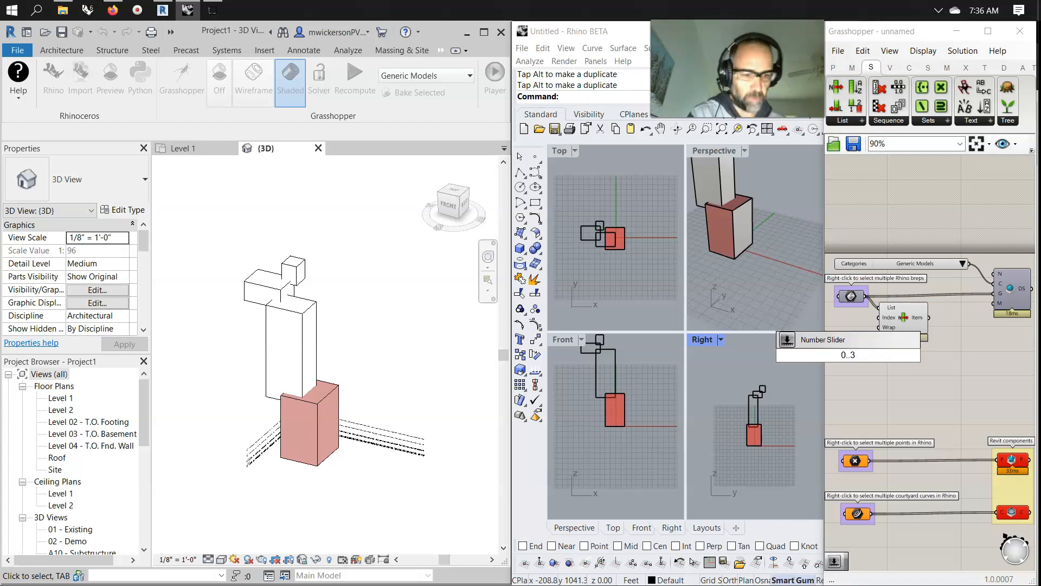
key(Return)
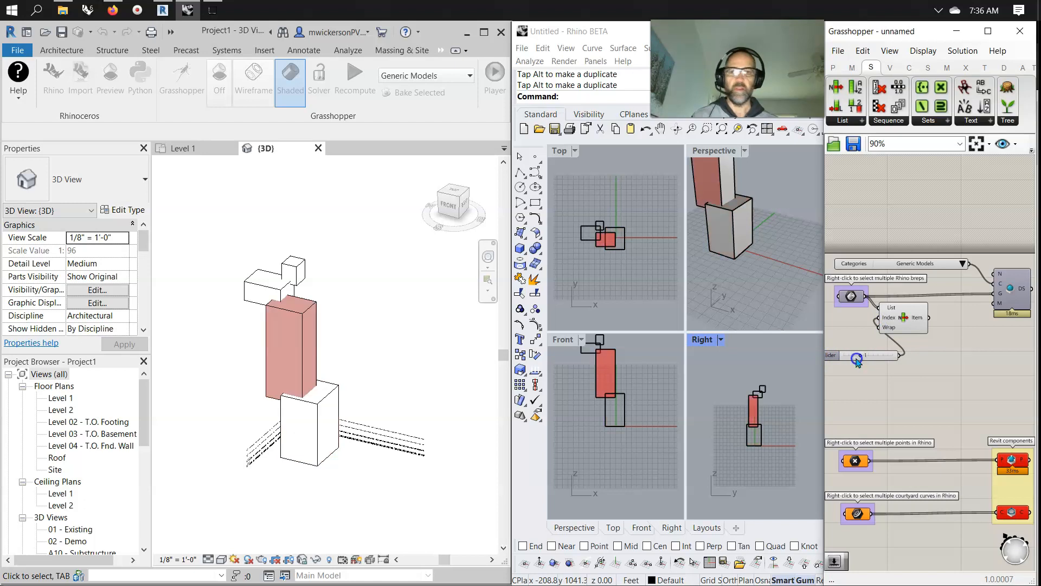
click(890, 51)
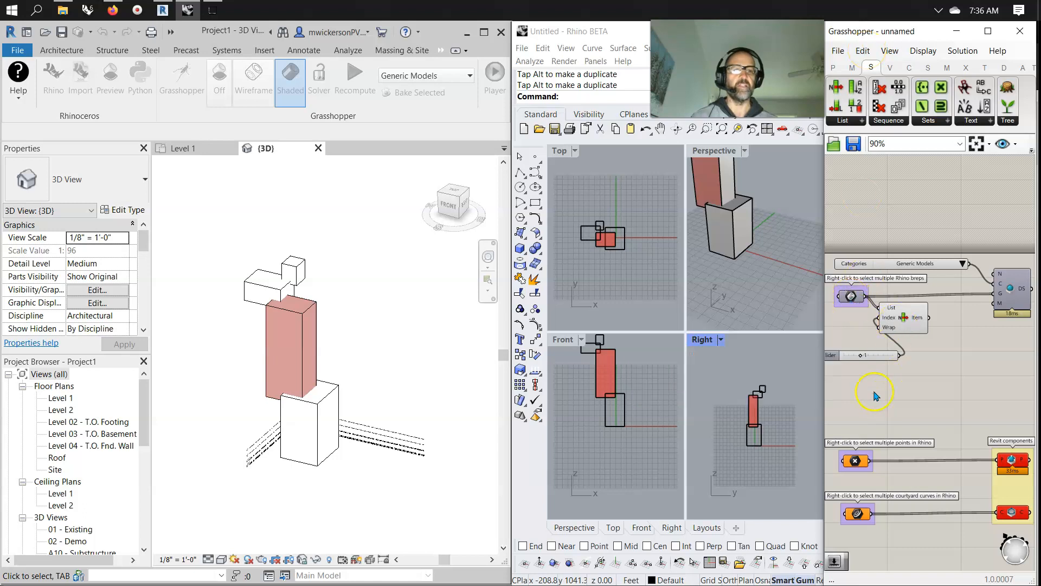
click(938, 357)
scroll(939, 357, down, 3)
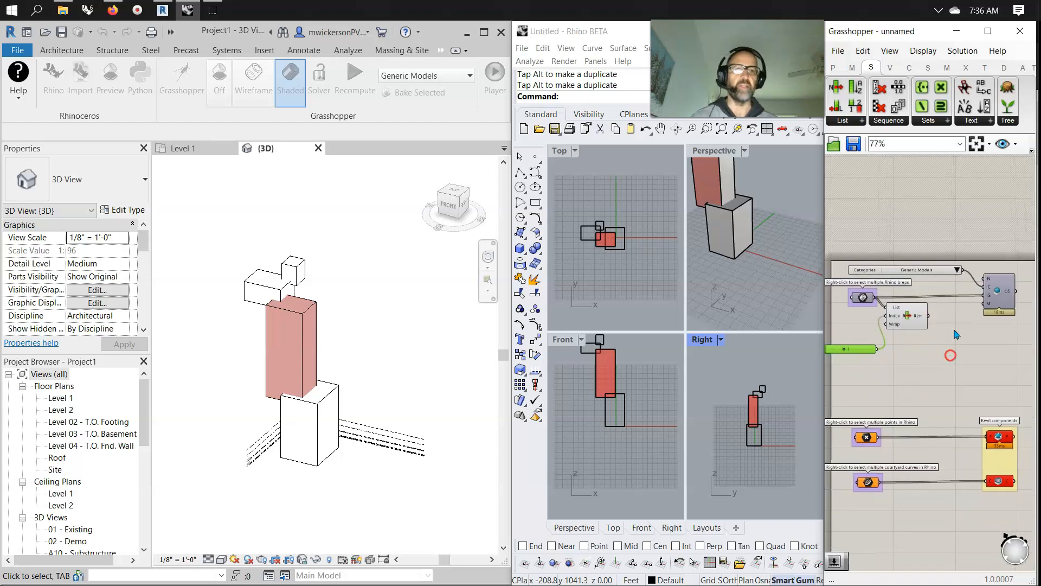
Add a Move component taking the listed item, with a Unit X vector wired as its motion.
click(984, 68)
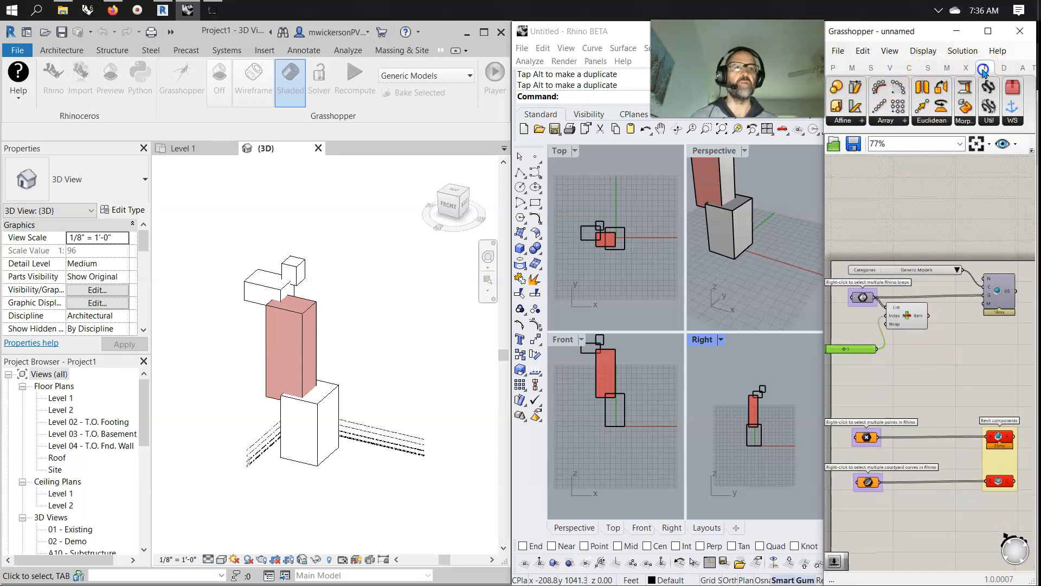
drag(915, 108, 924, 339)
click(932, 367)
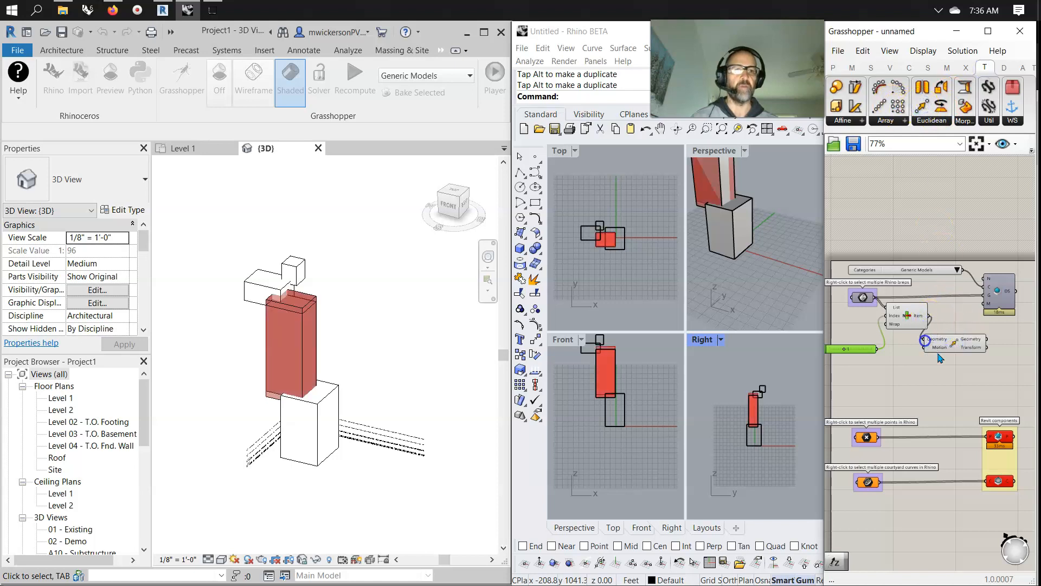
double_click(929, 370)
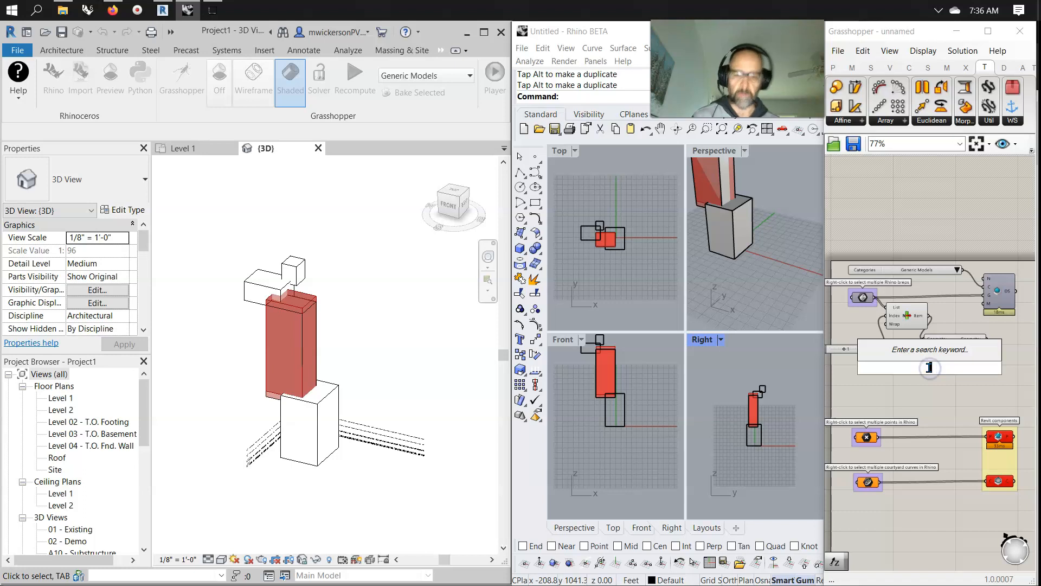
text(x)
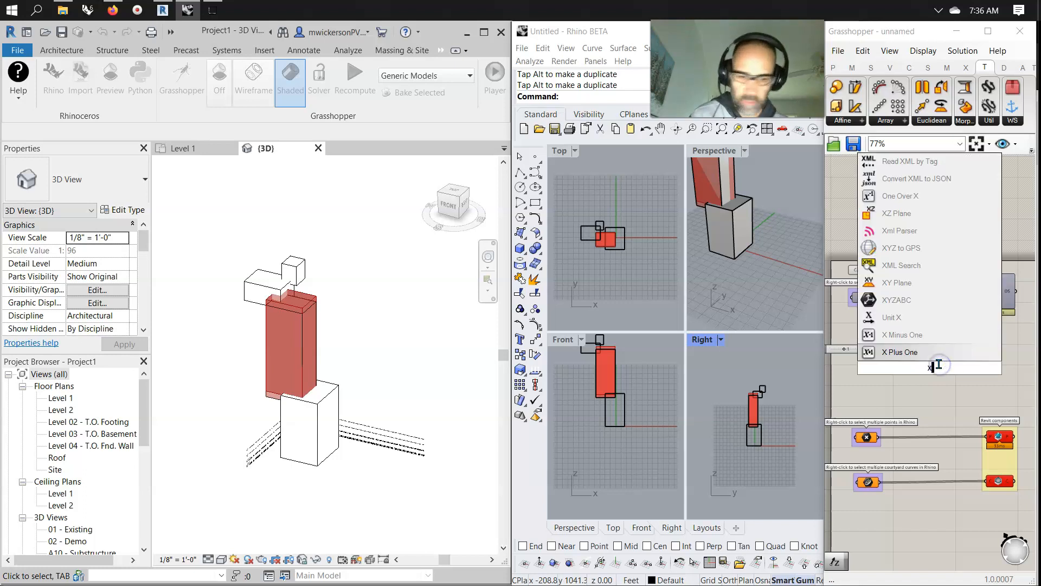
click(891, 323)
drag(959, 367, 924, 347)
Drive the Unit X factor with a number slider at 2 and feed the moved geometry into the DS component.
click(864, 389)
double_click(863, 388)
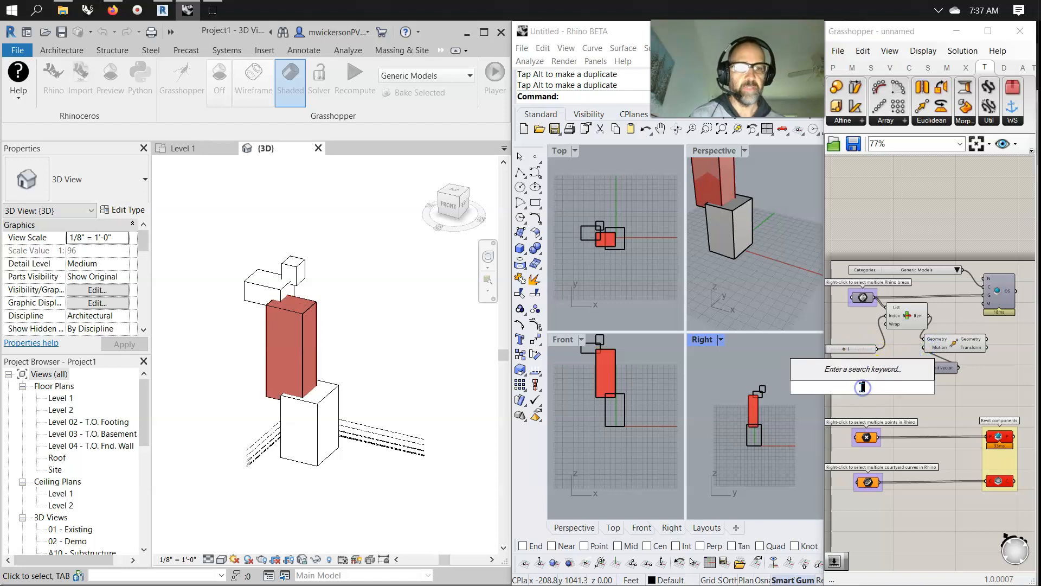
text(2)
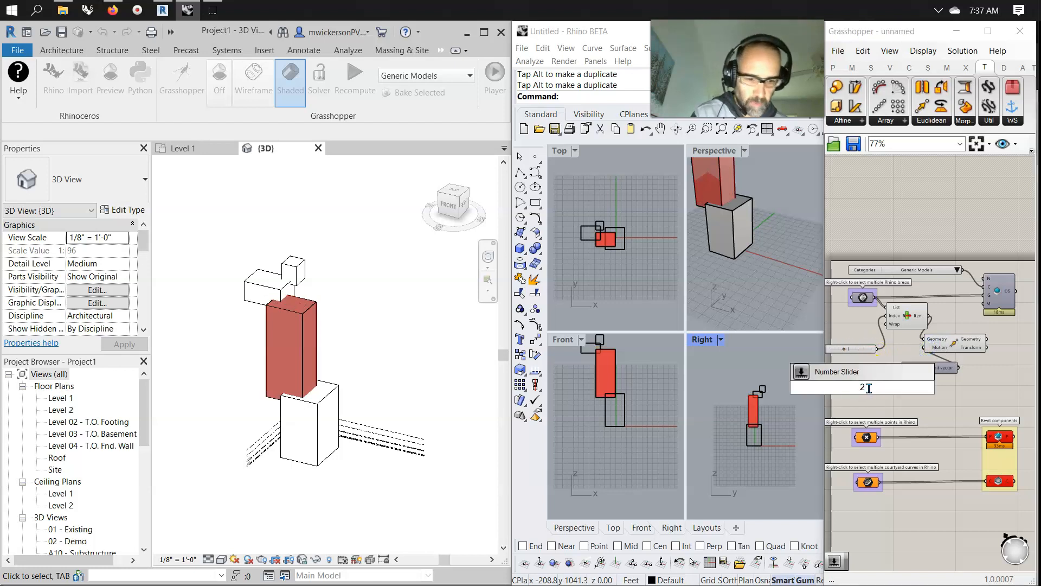
key(Return)
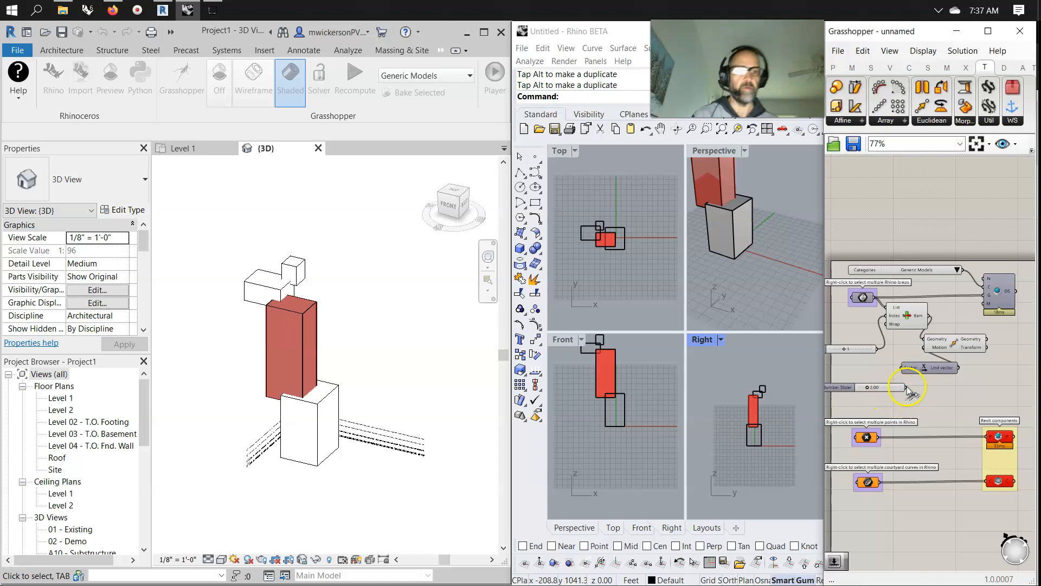
drag(907, 388, 902, 369)
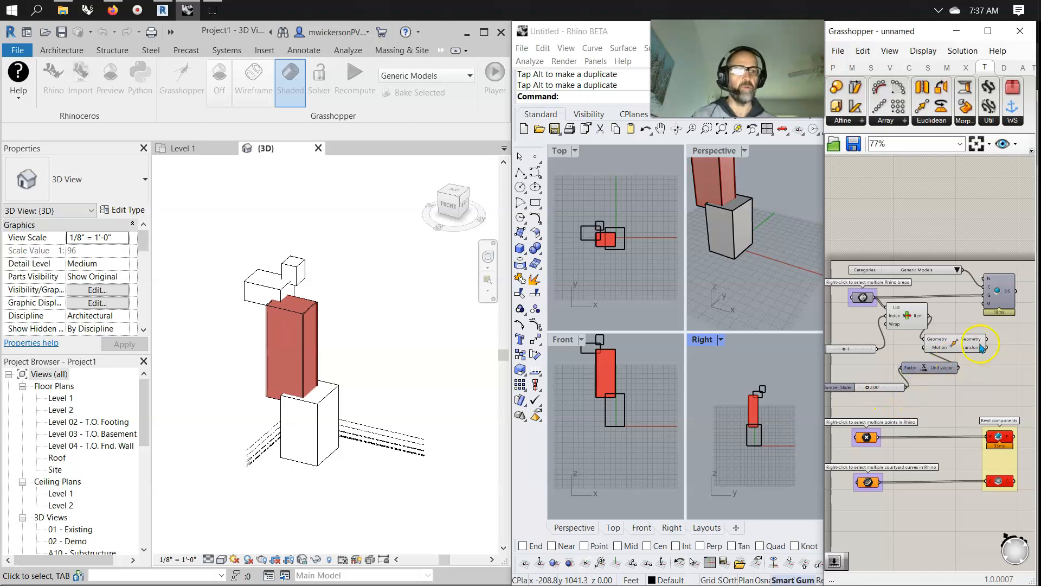
drag(987, 339, 985, 296)
click(1001, 290)
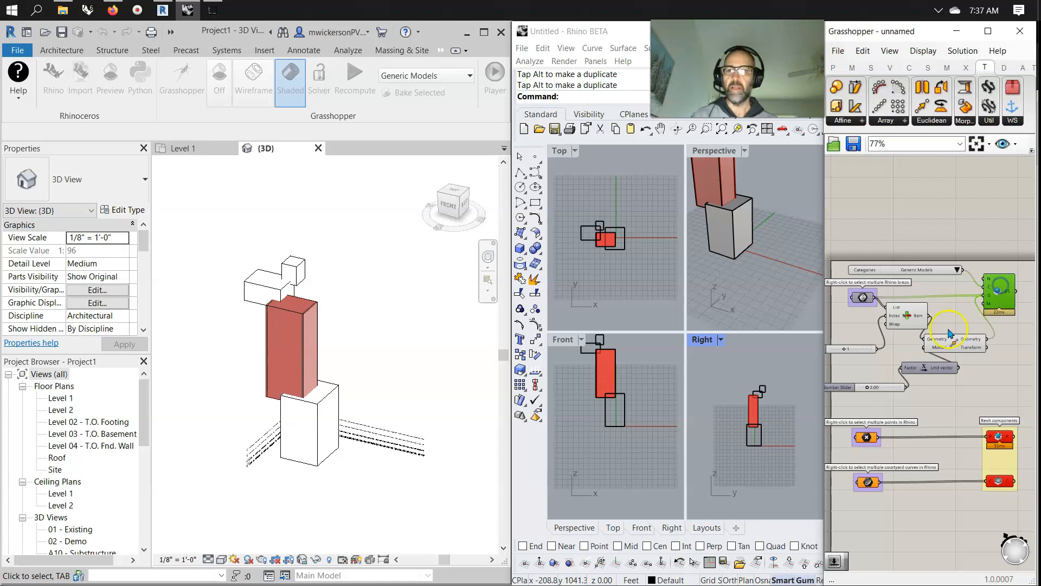
Set the move slider's range to 0–110 and its value to 52.93.
mouse_move(875, 387)
mouse_down()
mouse_move(944, 388)
mouse_move(872, 389)
mouse_up()
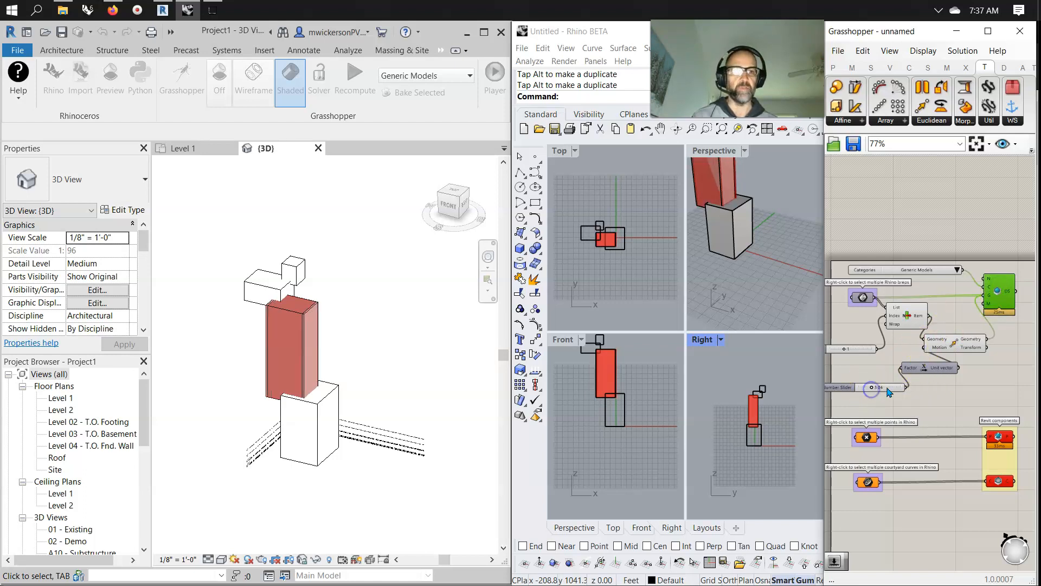
right_click(887, 387)
click(917, 439)
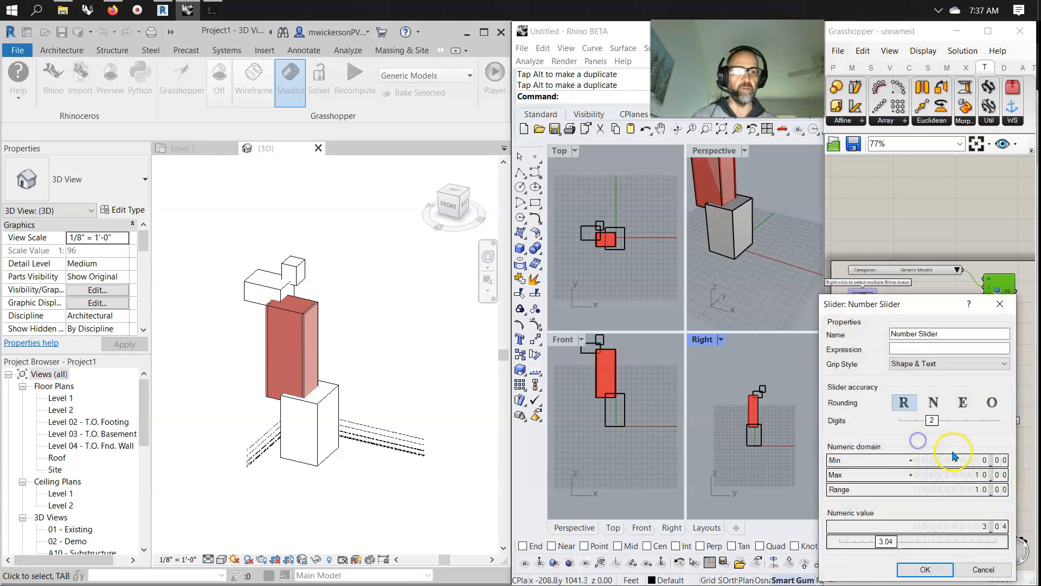
scroll(969, 474, up, 1)
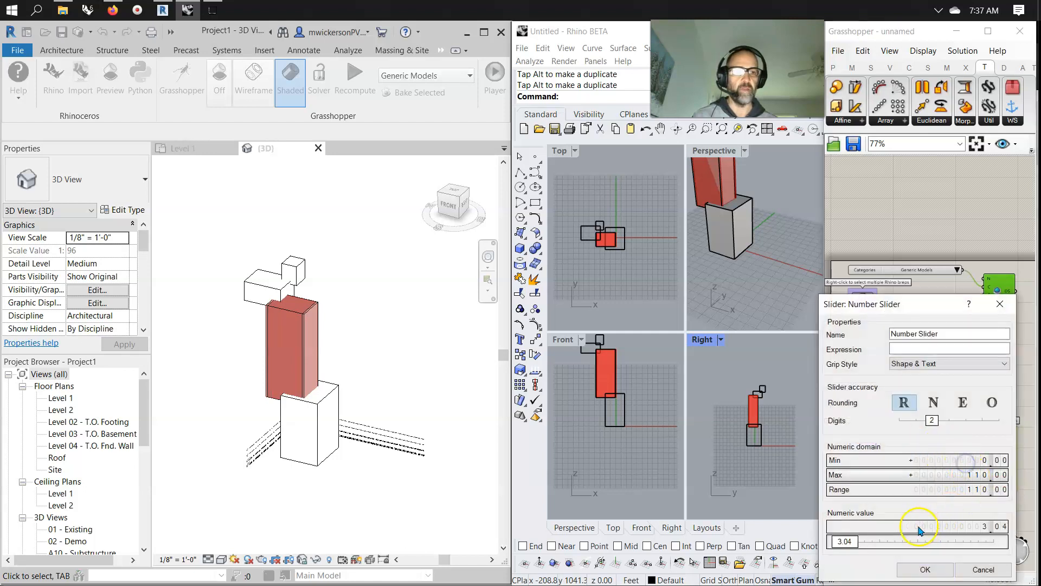
drag(852, 541, 920, 545)
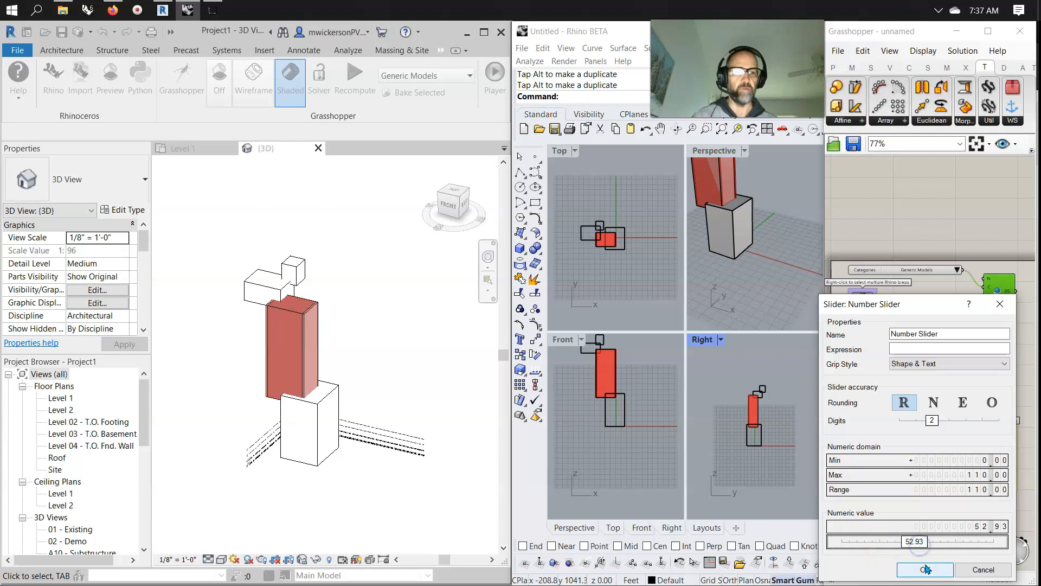
click(925, 570)
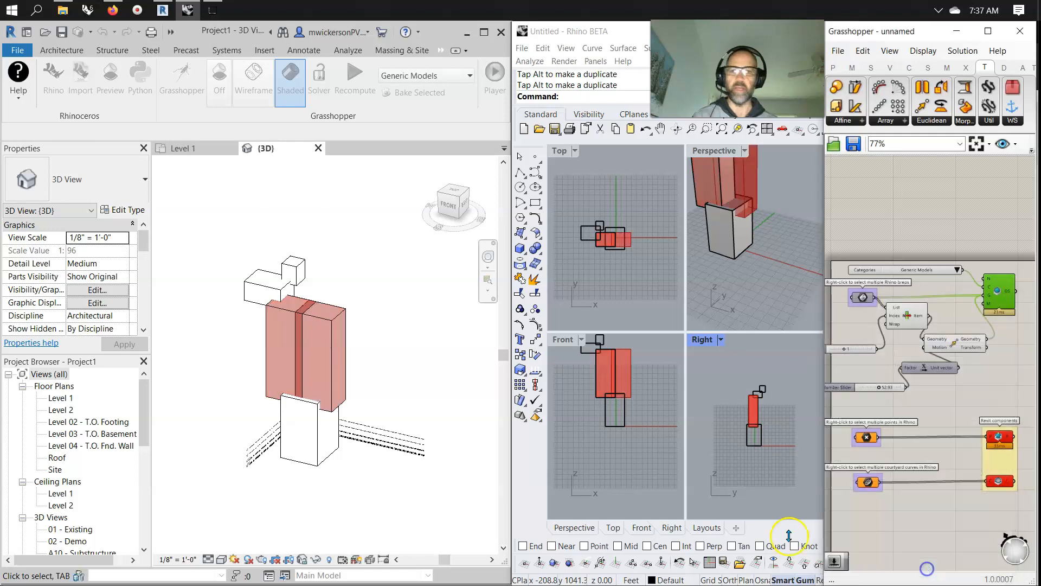
Drag the move slider to 110 and check the moved box in Revit and Rhino.
click(878, 388)
drag(878, 387, 906, 387)
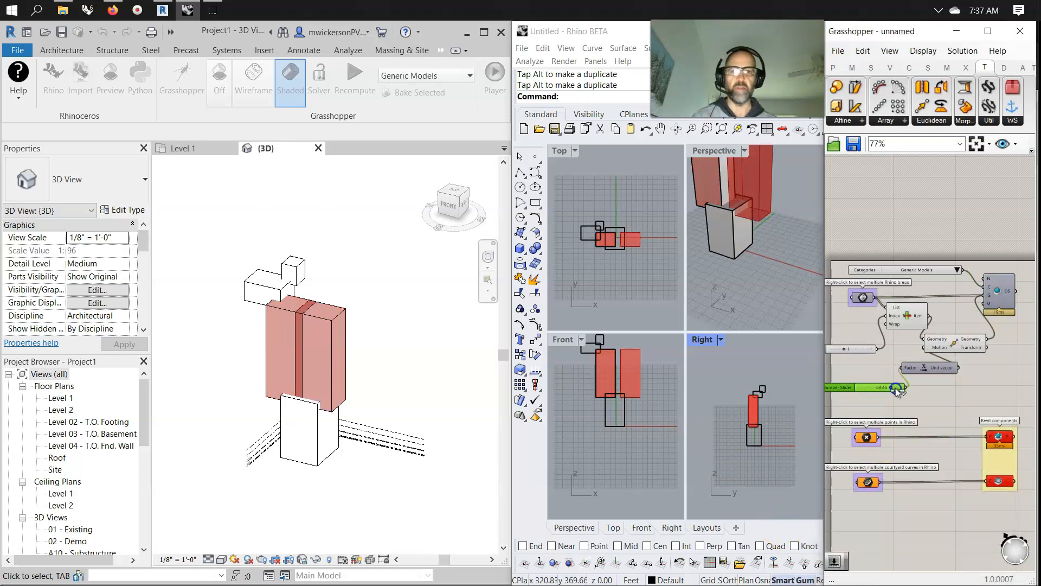
click(438, 388)
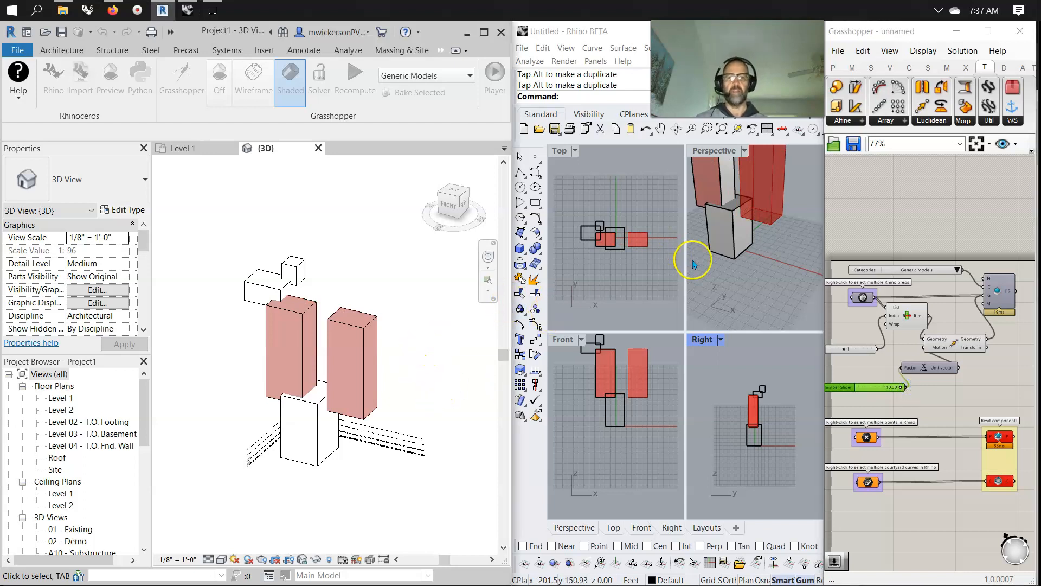
click(751, 292)
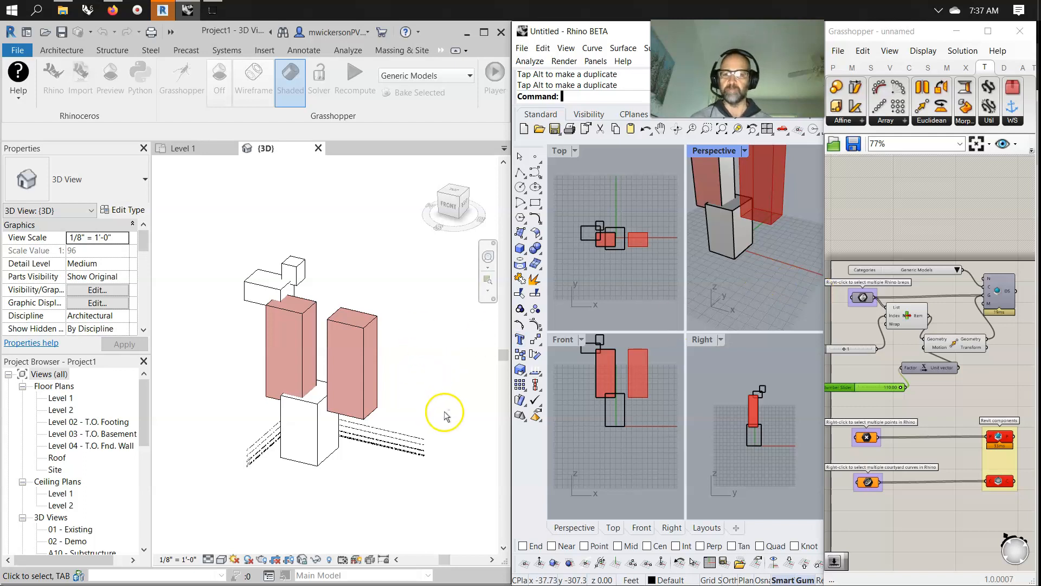
click(409, 422)
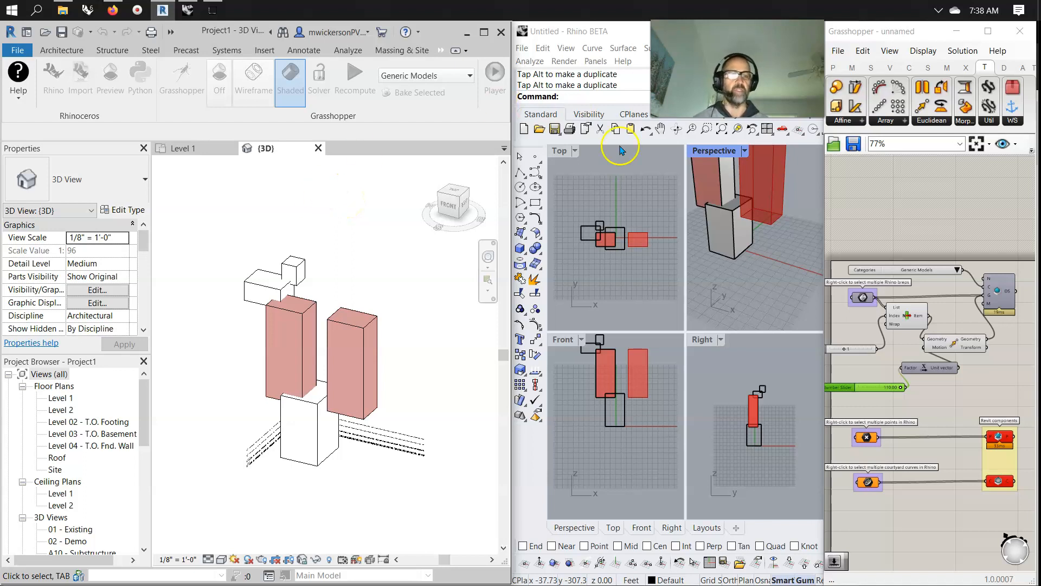
Place a C# Script and a GhPython Script component on the canvas.
right_click(912, 337)
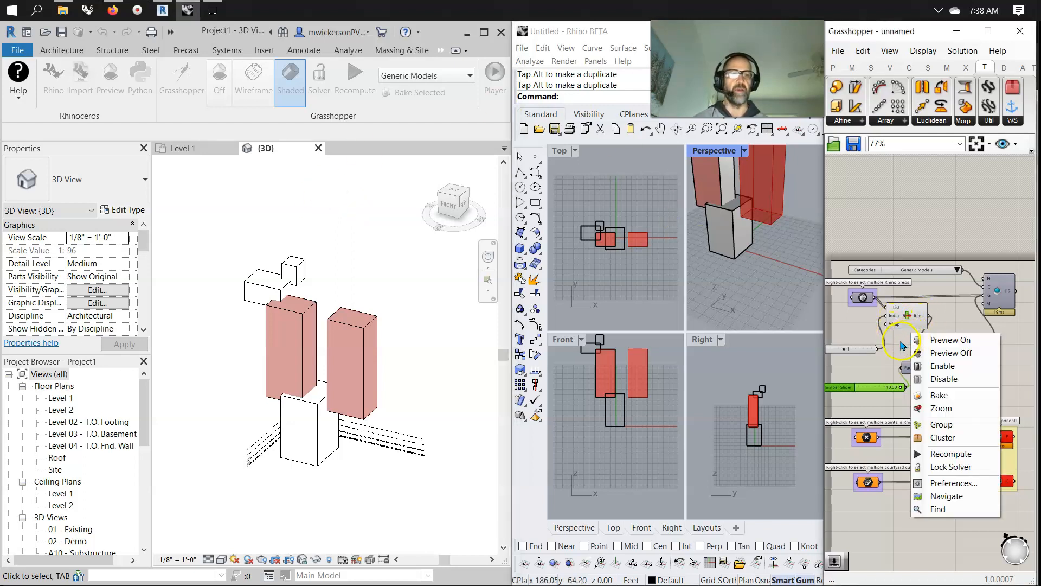
click(901, 346)
click(852, 67)
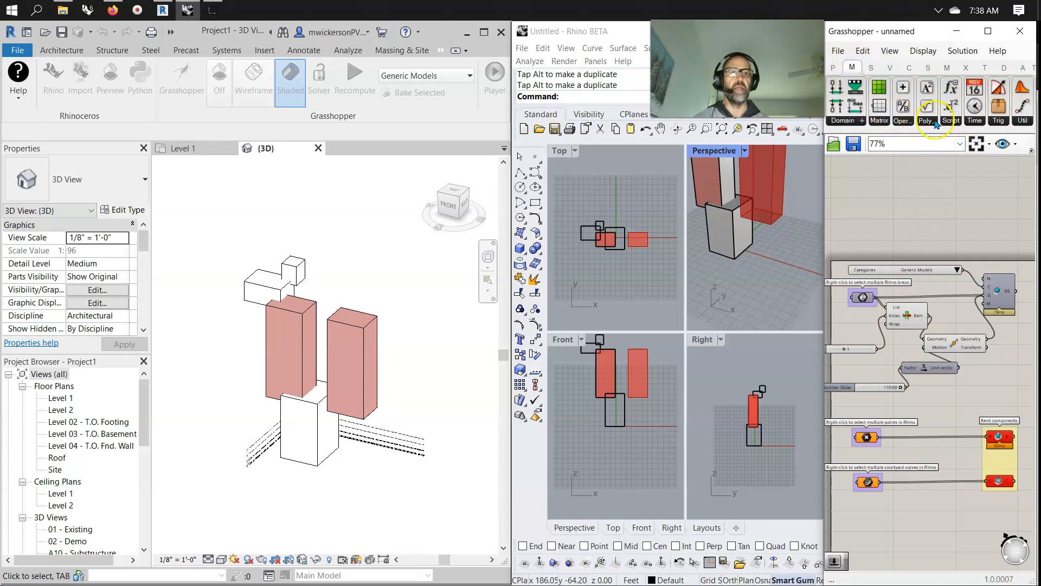
click(951, 121)
drag(973, 184, 938, 179)
click(951, 121)
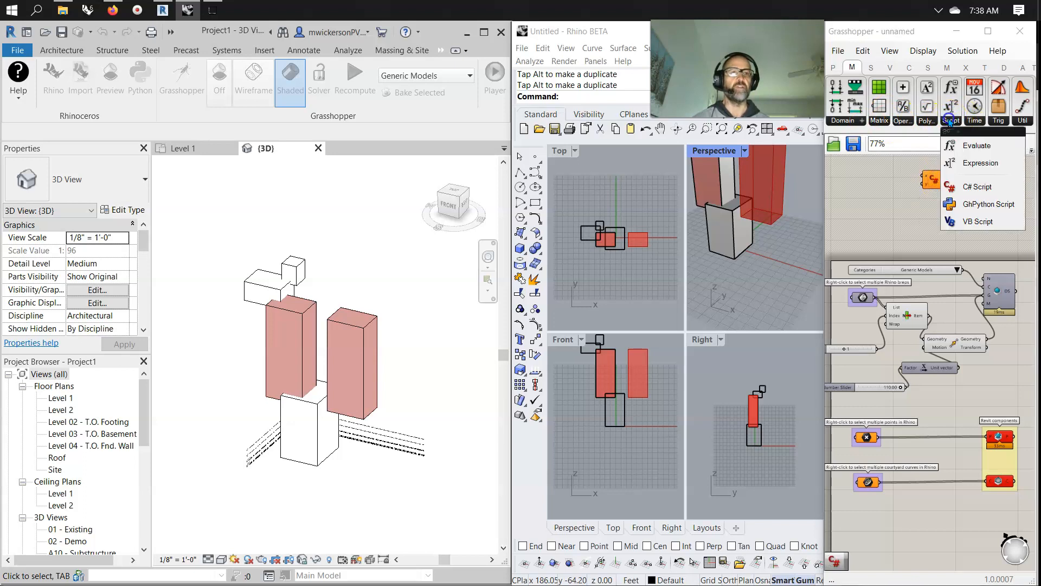
click(970, 122)
click(951, 120)
drag(979, 204, 937, 221)
click(883, 173)
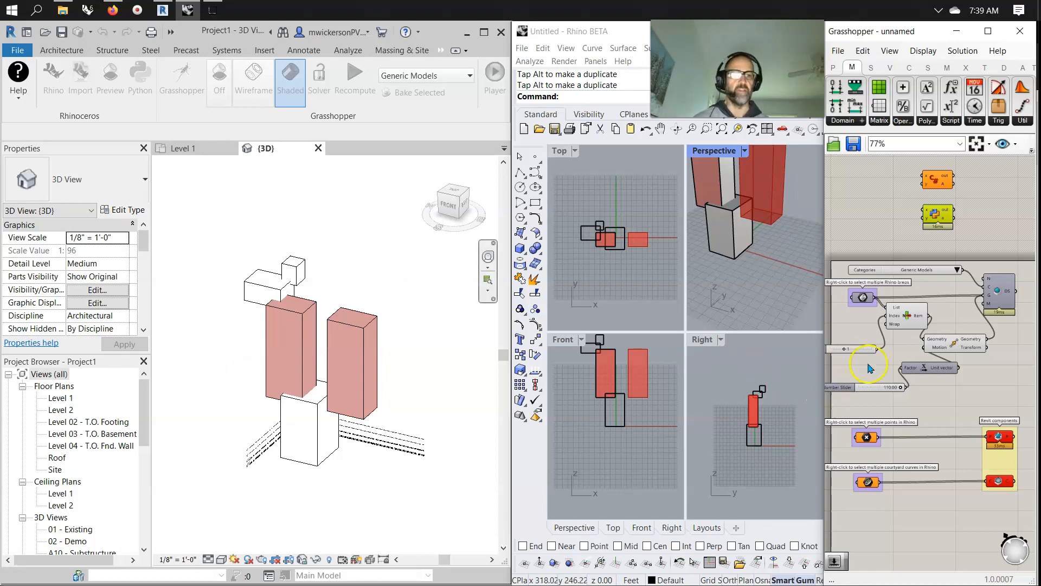
Slide the move slider down to about 93.
mouse_move(901, 387)
mouse_down()
mouse_move(872, 389)
mouse_move(896, 386)
mouse_up()
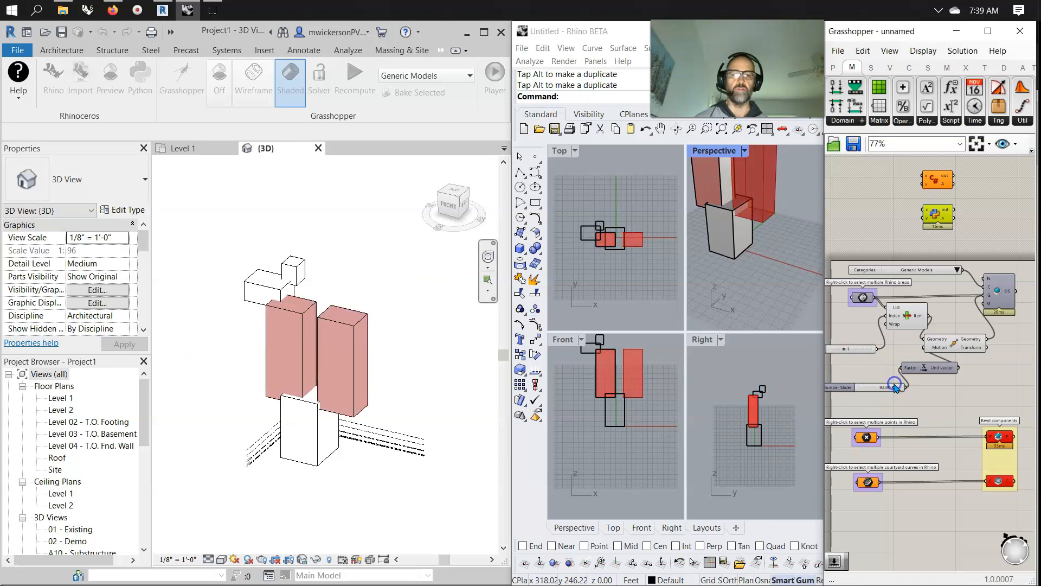